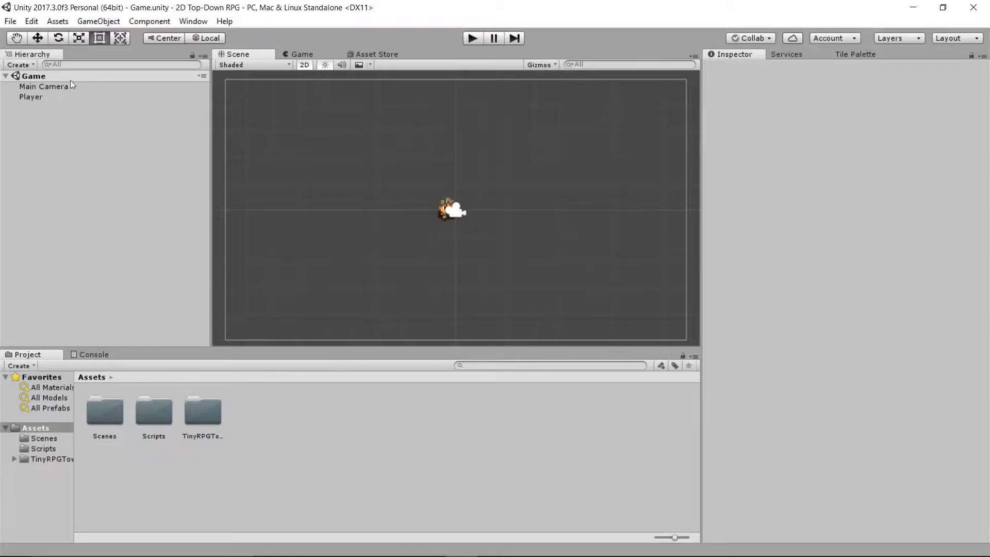
Step: Add a Grid holding a new Tilemap to the Game scene via GameObject > 2D Object > Tilemap
left_click(97, 23)
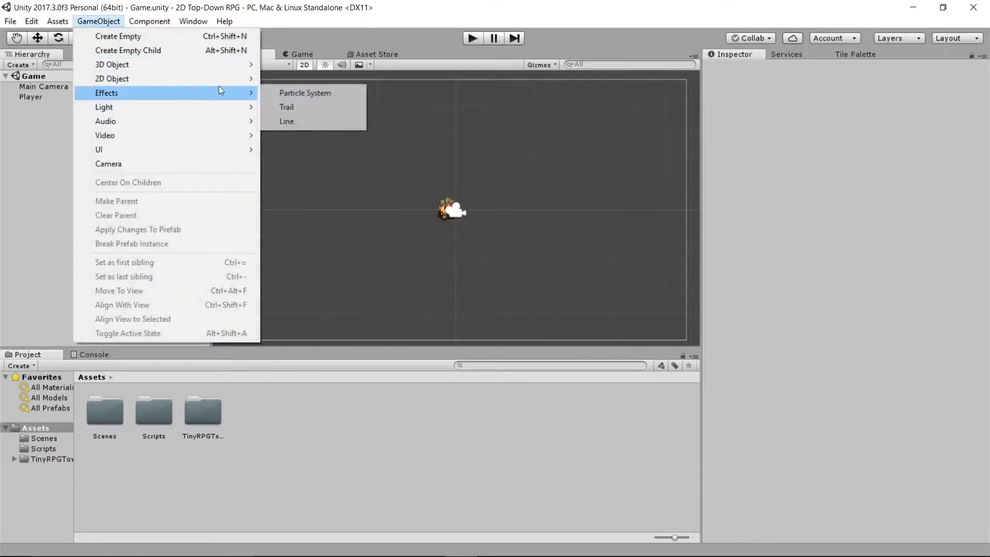
mouse_move(221, 78)
left_click(285, 97)
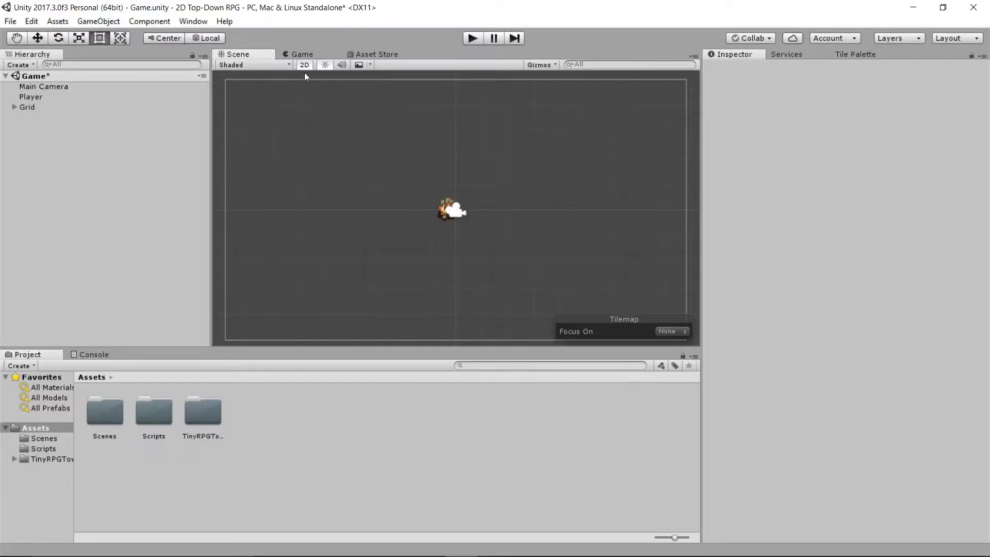
Step: Open the Tile Palette window and dock it as a tab beside the Inspector
left_click(192, 22)
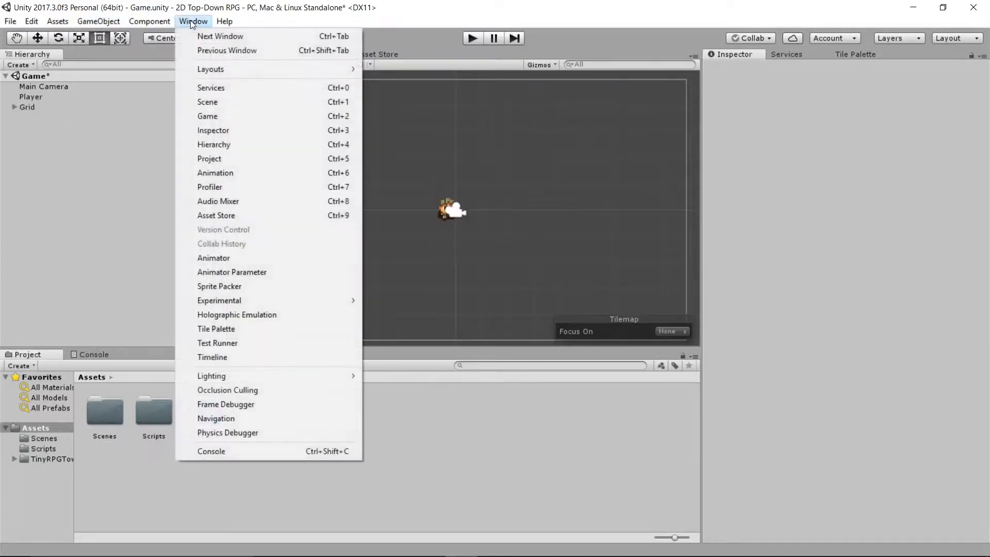
left_click(222, 334)
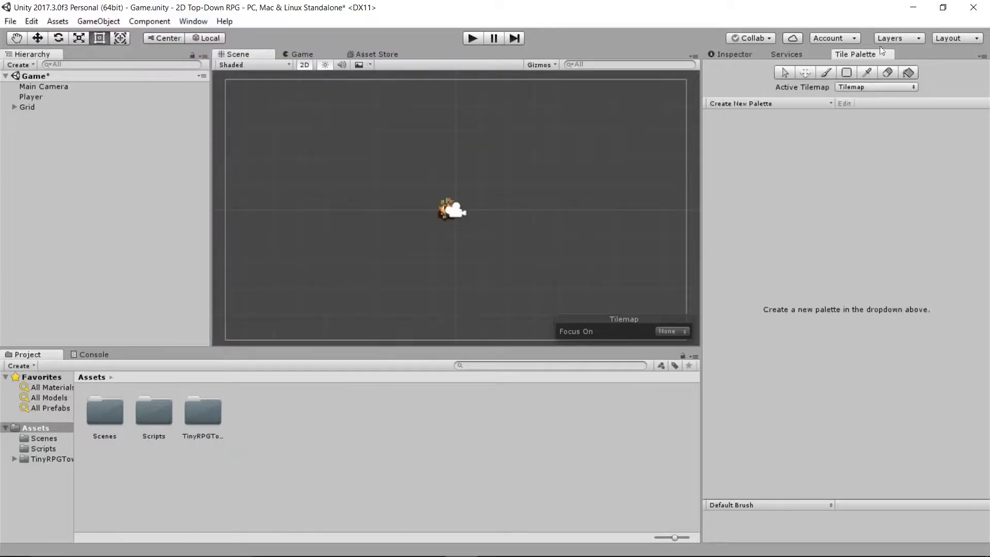
left_click_drag(840, 54, 358, 87)
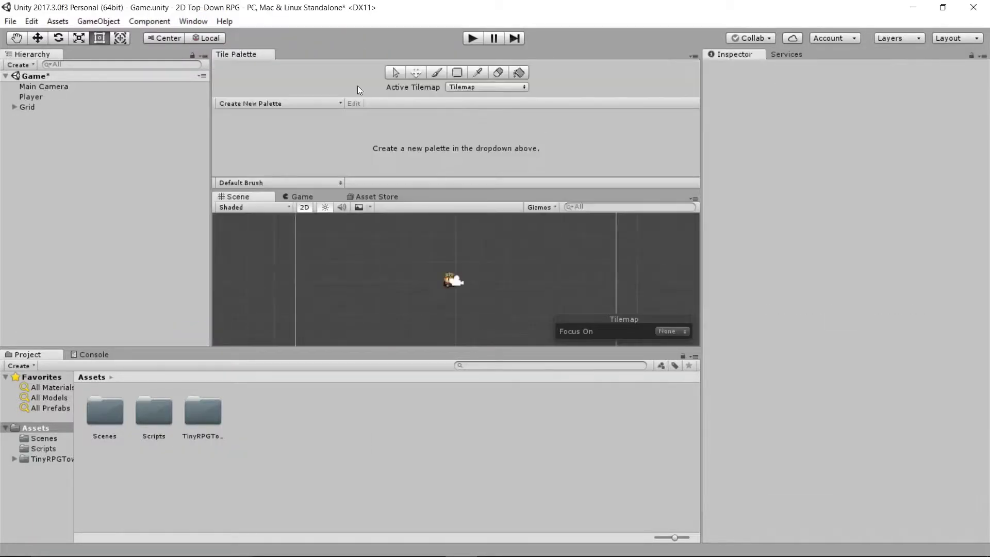
left_click_drag(259, 50, 851, 60)
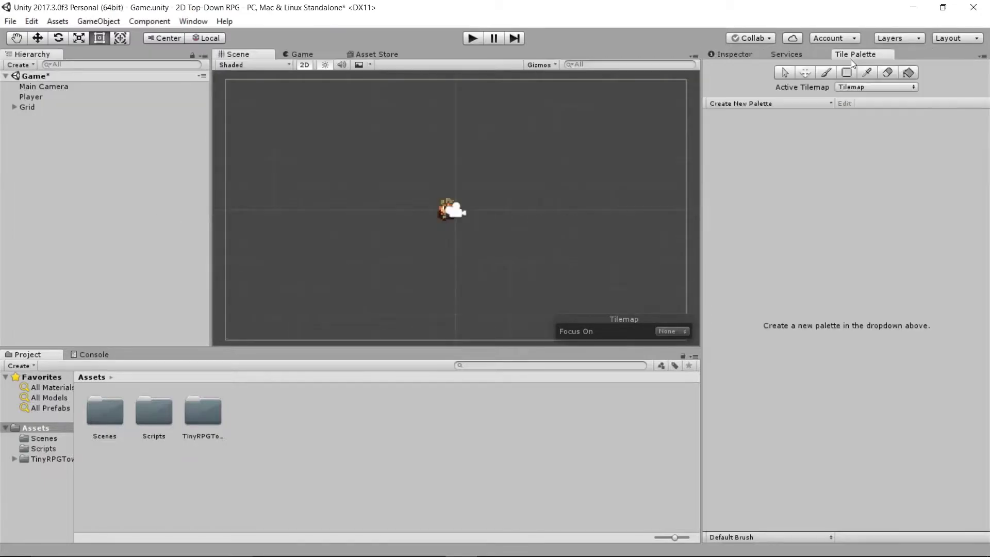
Step: Create a new tile palette named Ground
left_click(796, 103)
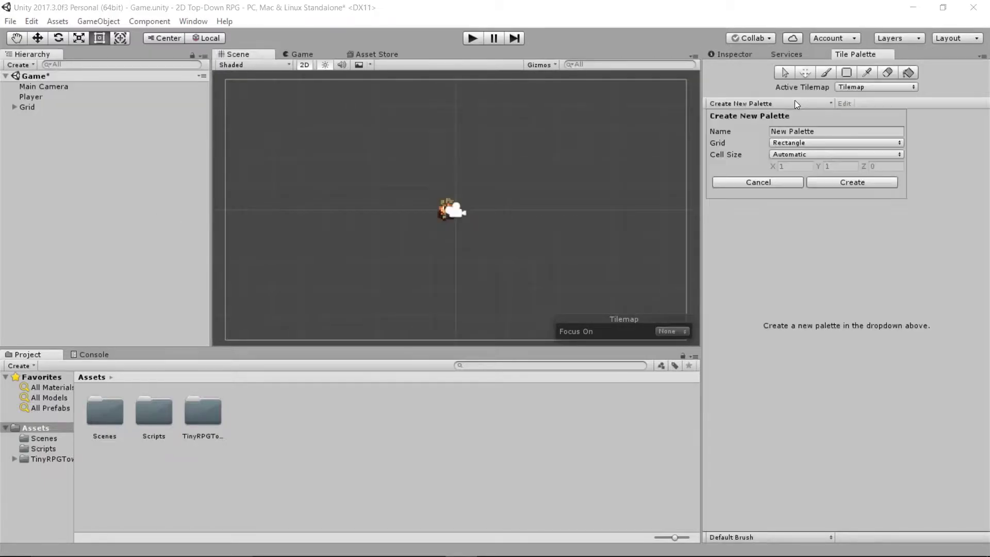
left_click(817, 131)
type("Ground")
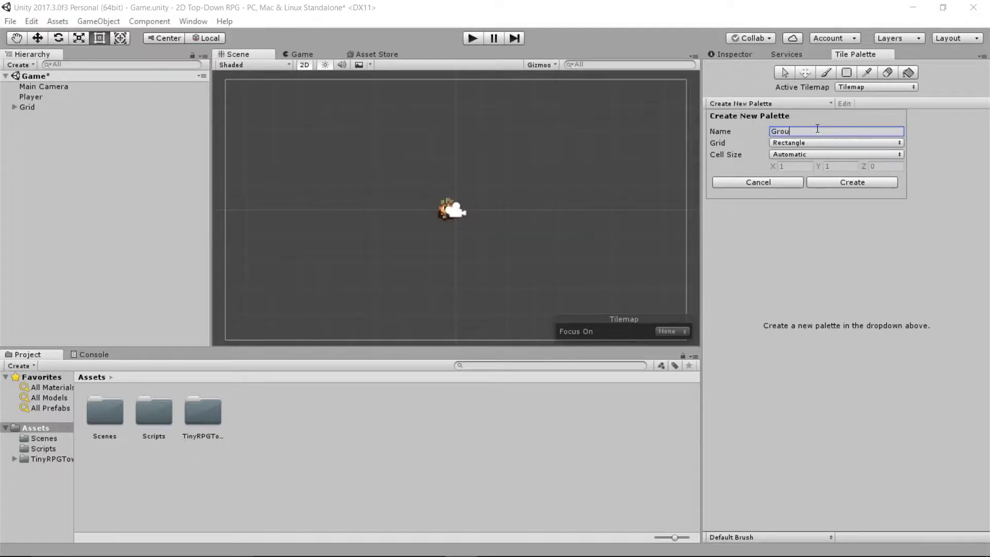
left_click(828, 182)
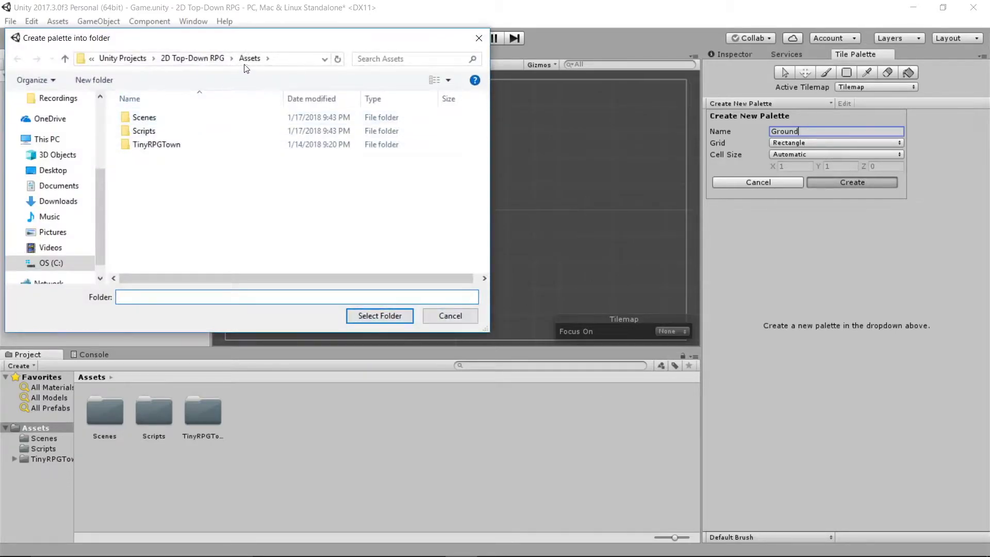
Step: Make a Palettes folder in Assets and save the Ground palette there
right_click(160, 182)
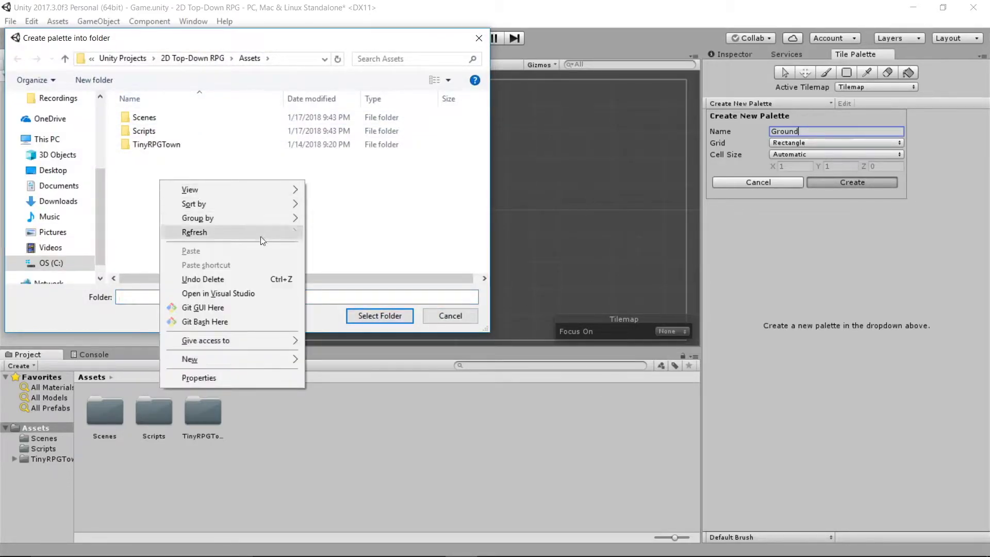
mouse_move(212, 361)
left_click(305, 362)
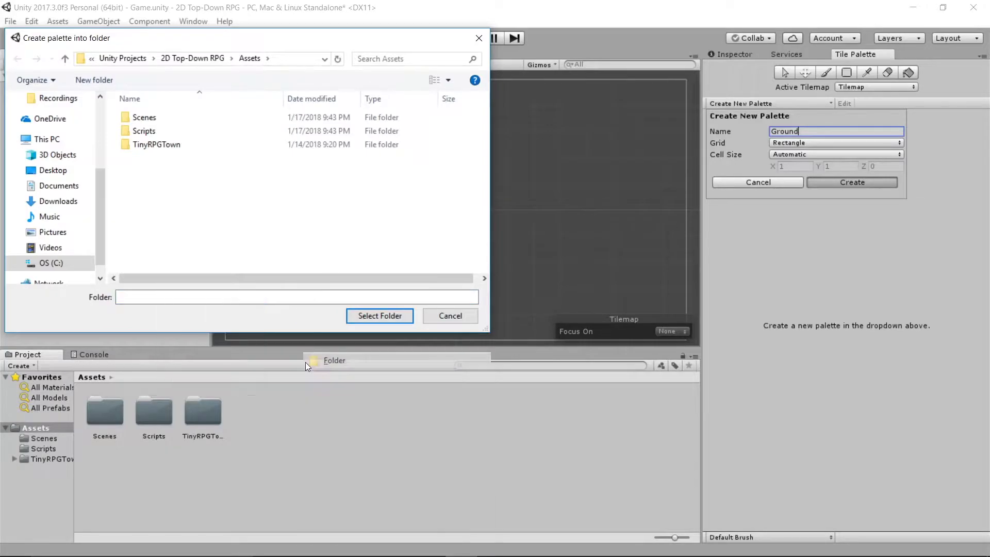
type("P")
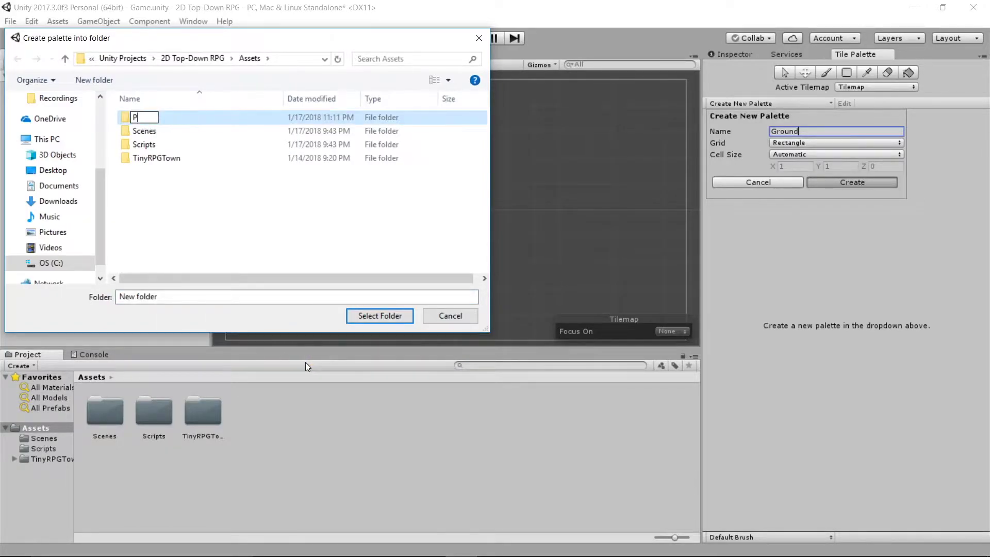
type("alettes")
key("Return")
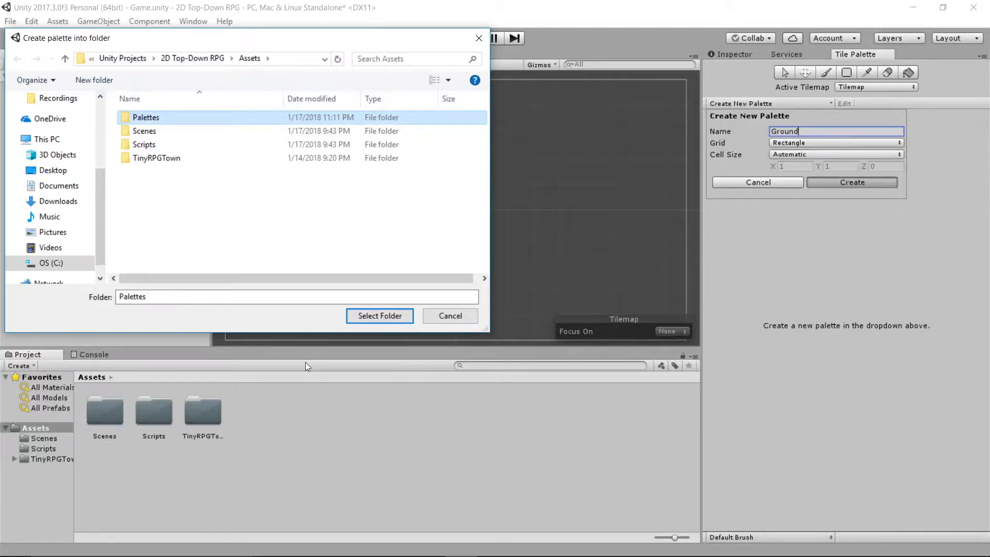
left_click(386, 310)
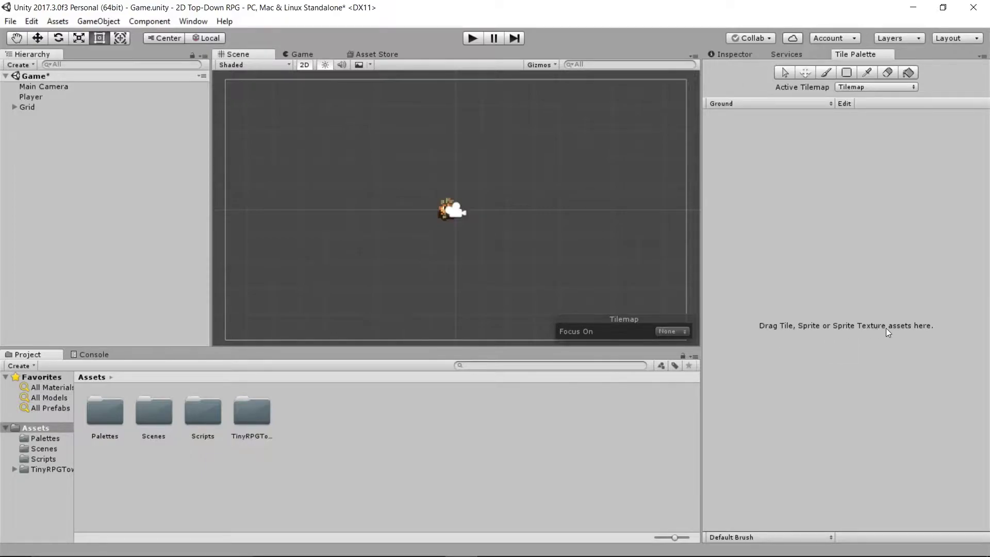
Step: Browse to TinyRPGTown > Artwork and expand the tileset into its individual sprites
double_click(249, 414)
double_click(104, 413)
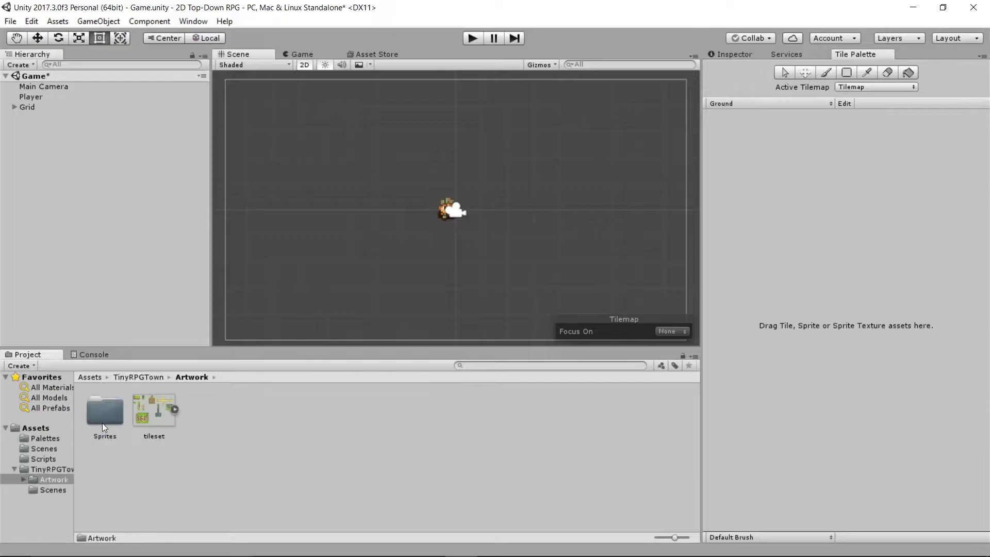
double_click(116, 413)
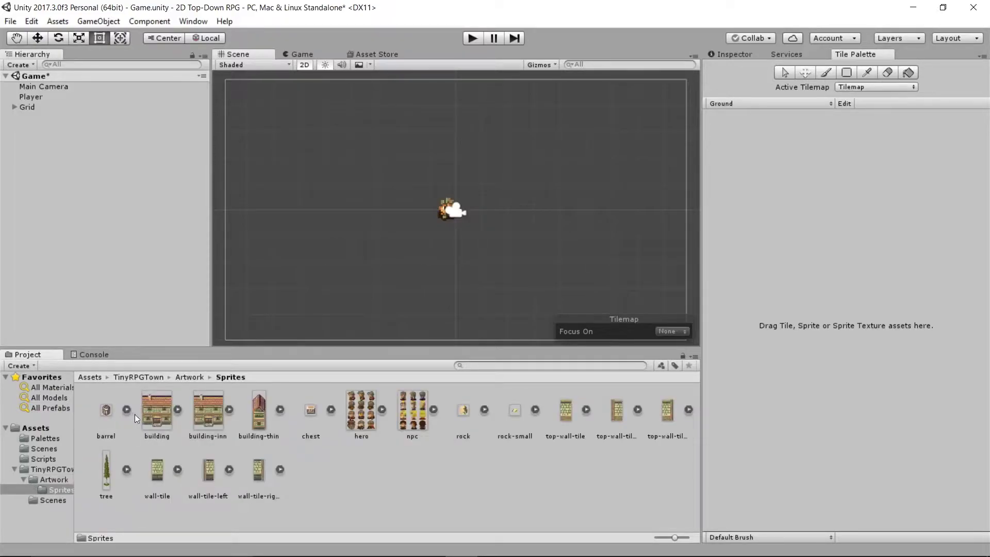
left_click(192, 378)
left_click(176, 409)
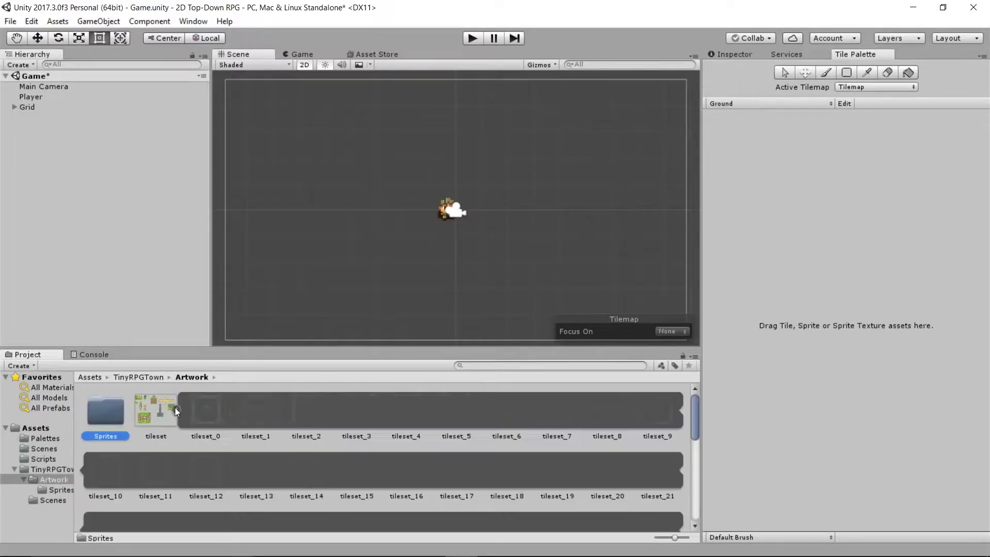
Step: Drag the grass sprites tileset_3 and tileset_1 onto the Ground palette
left_click(353, 415)
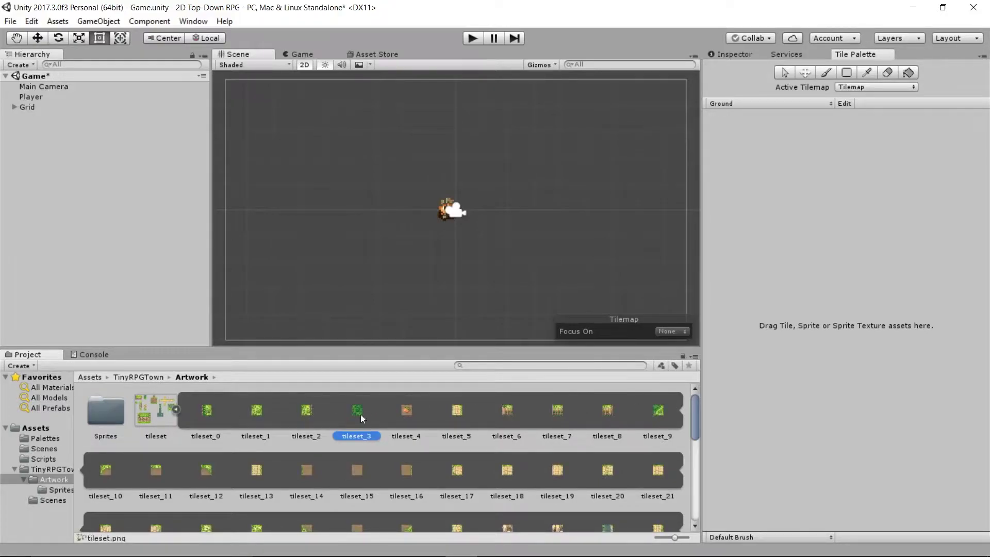
scroll(258, 416, "down", 5)
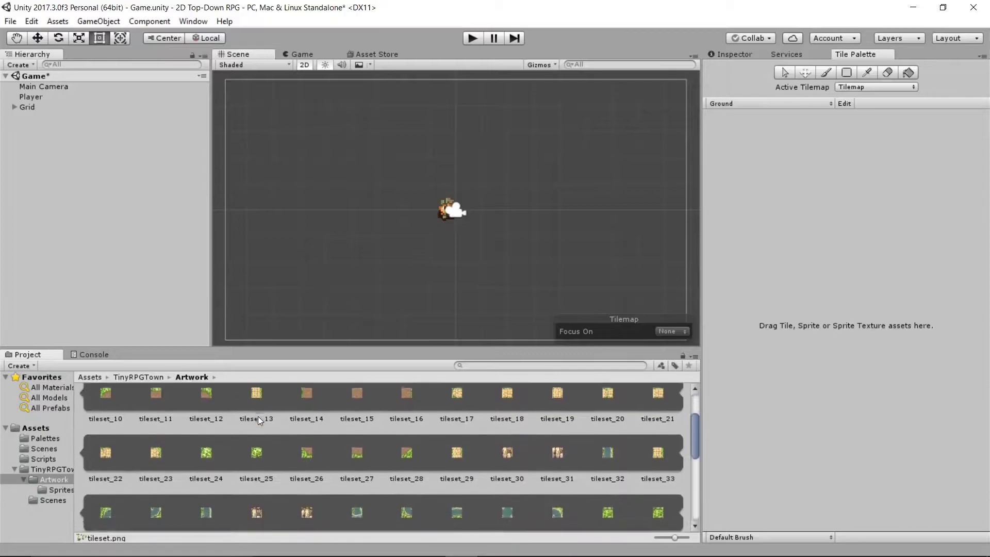
scroll(258, 418, "up", 5)
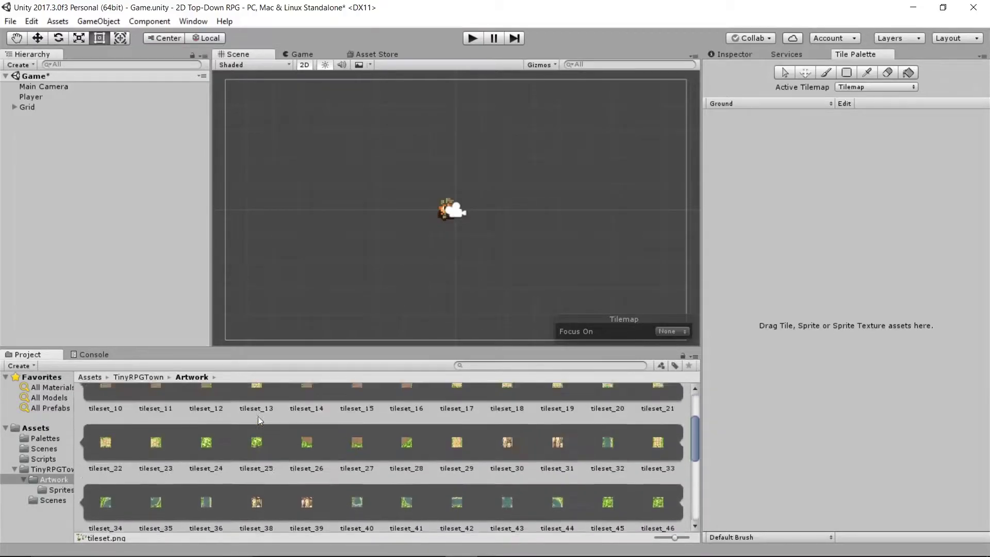
left_click(258, 413, "ctrl")
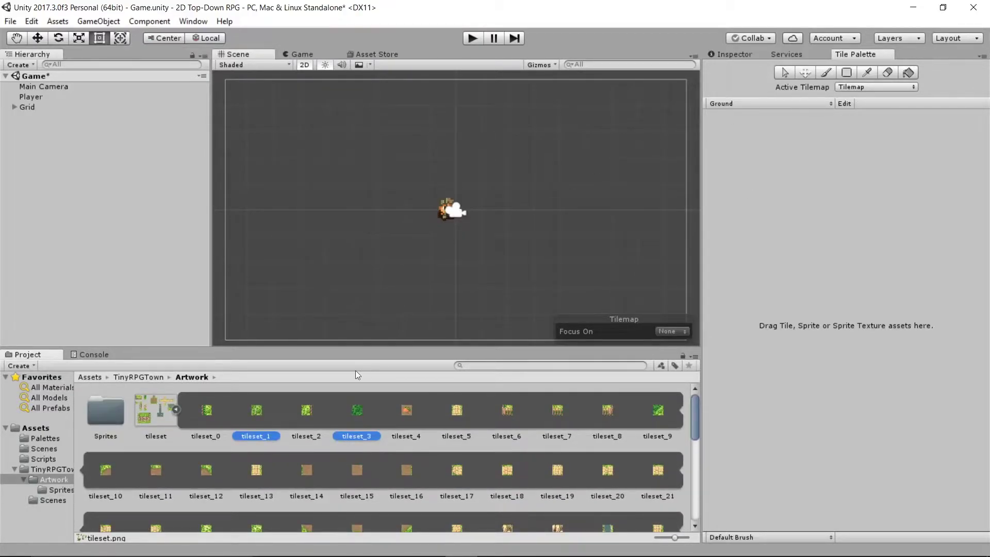
left_click_drag(257, 416, 815, 303)
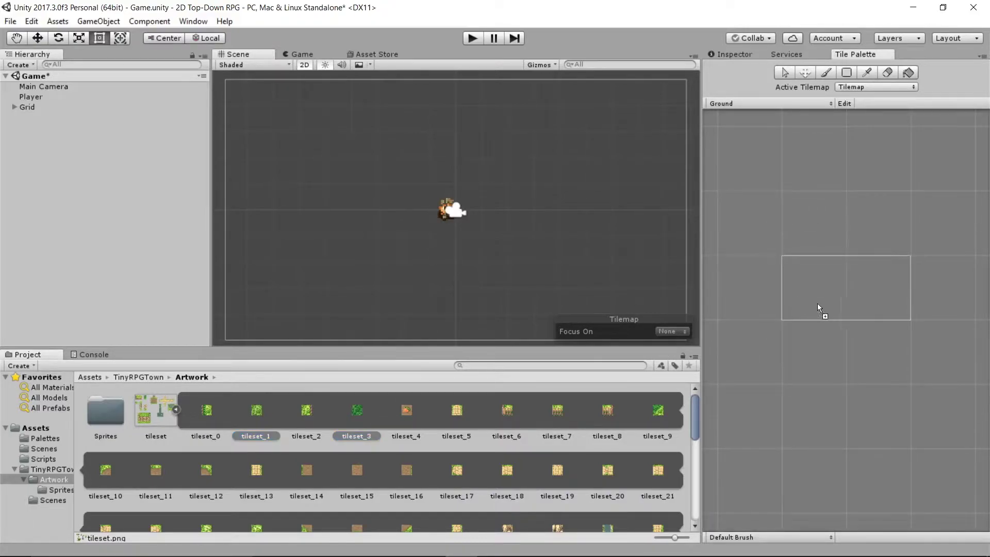
Step: Place the grass sprites in the palette and generate their tiles into a new Assets/Tiles folder
left_click_drag(836, 342, 809, 299)
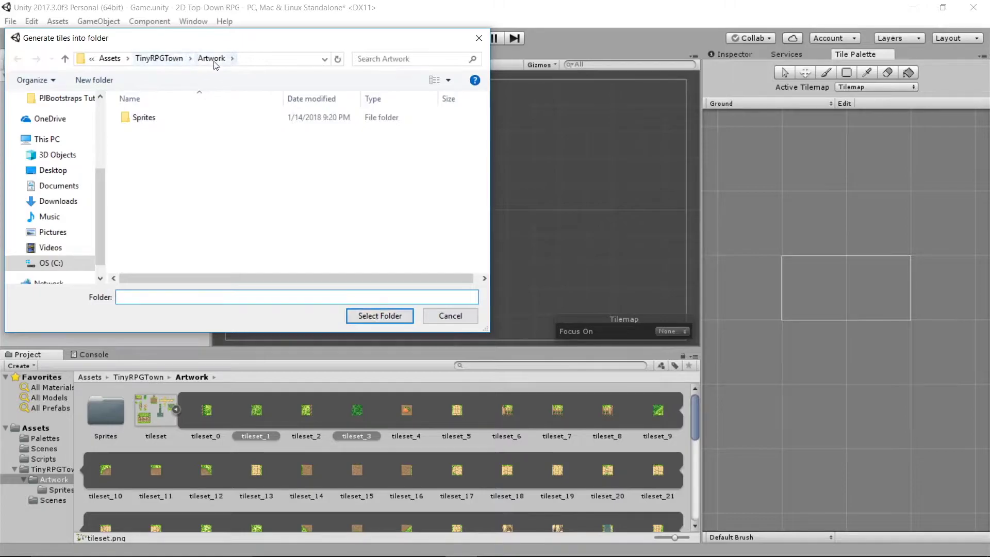
left_click(110, 59)
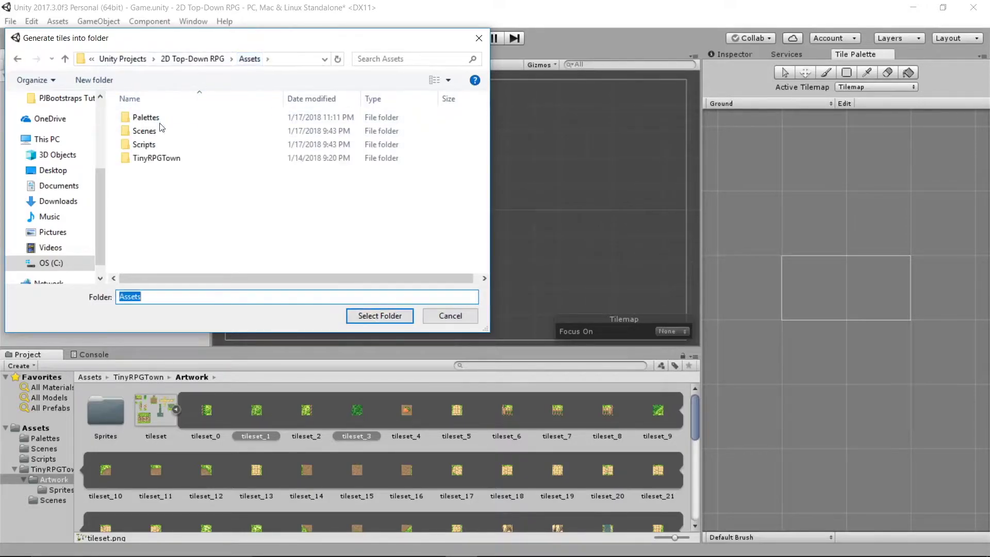
right_click(164, 174)
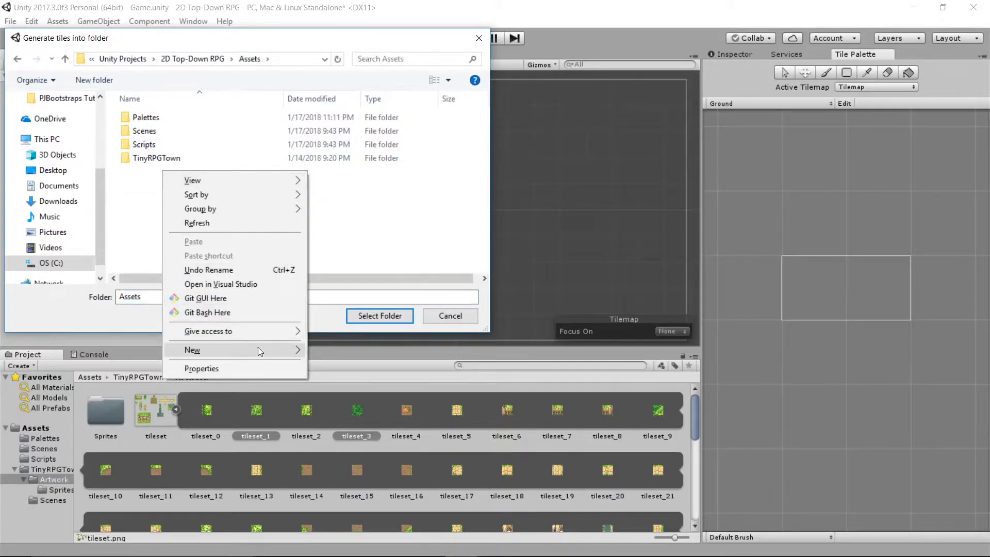
mouse_move(258, 349)
left_click(335, 347)
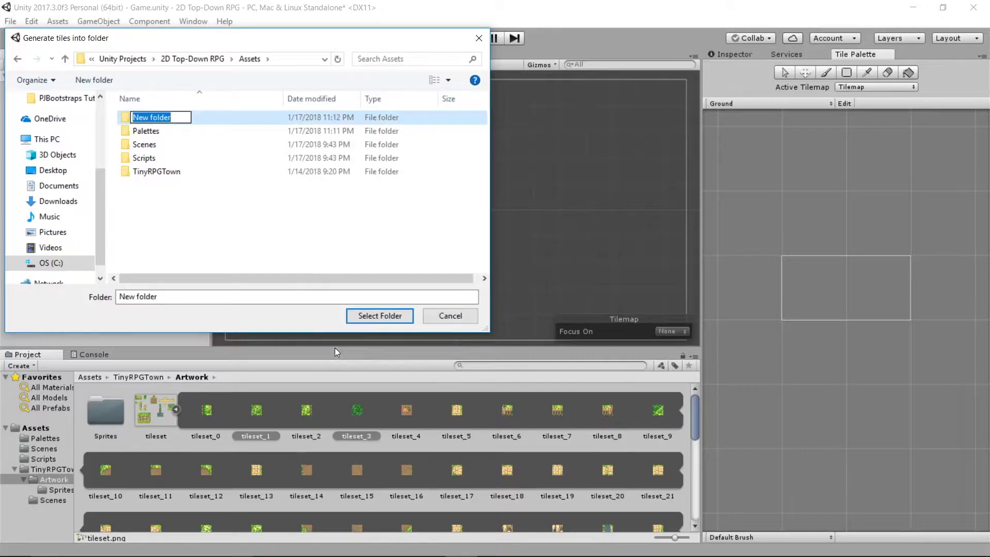
type("Tiles")
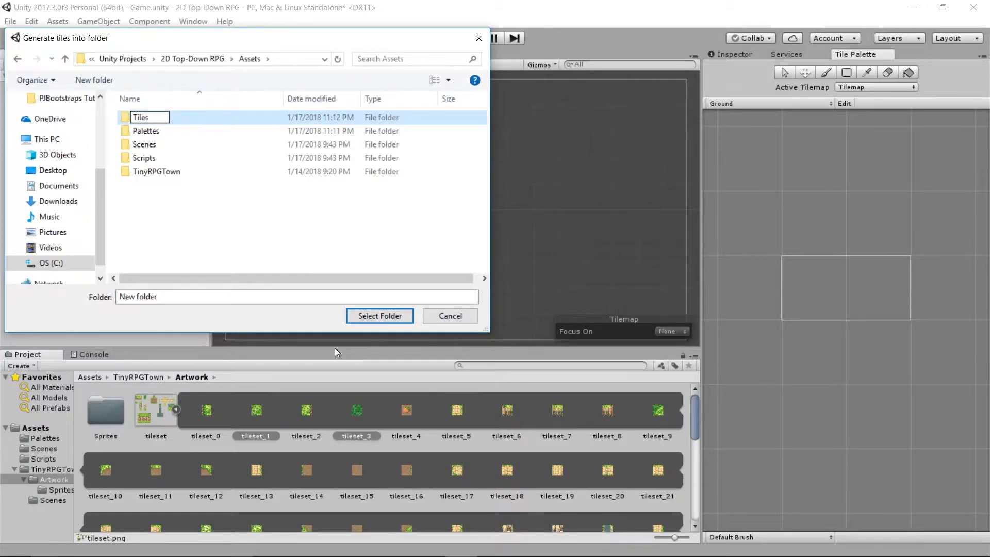
key("Return")
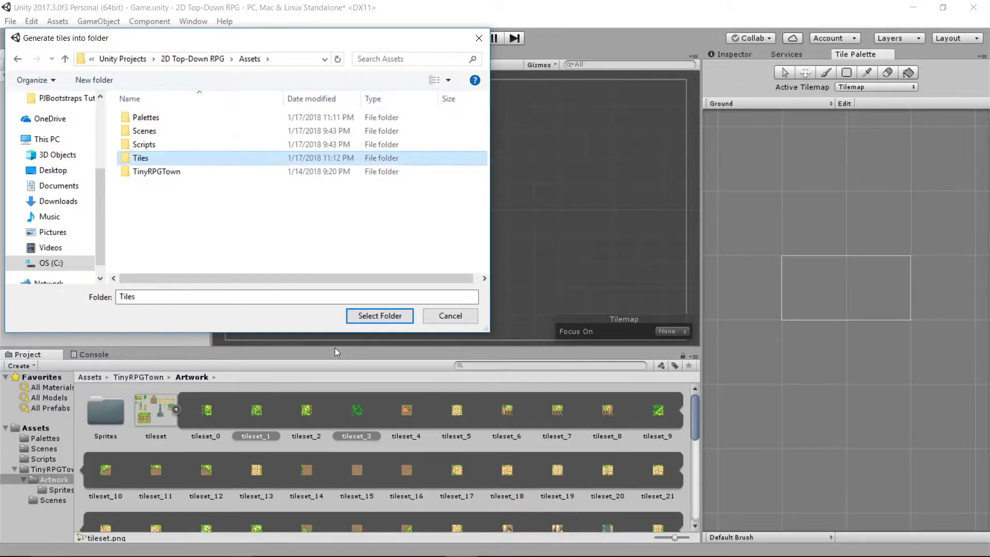
left_click(370, 316)
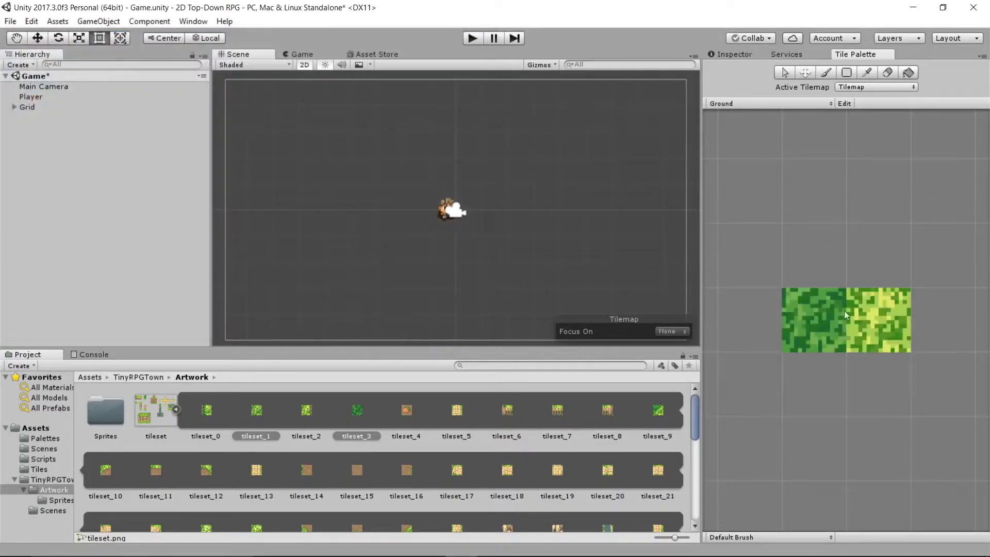
Step: Box-fill a large rectangle of dark green grass with the dark green tile
left_click(807, 332)
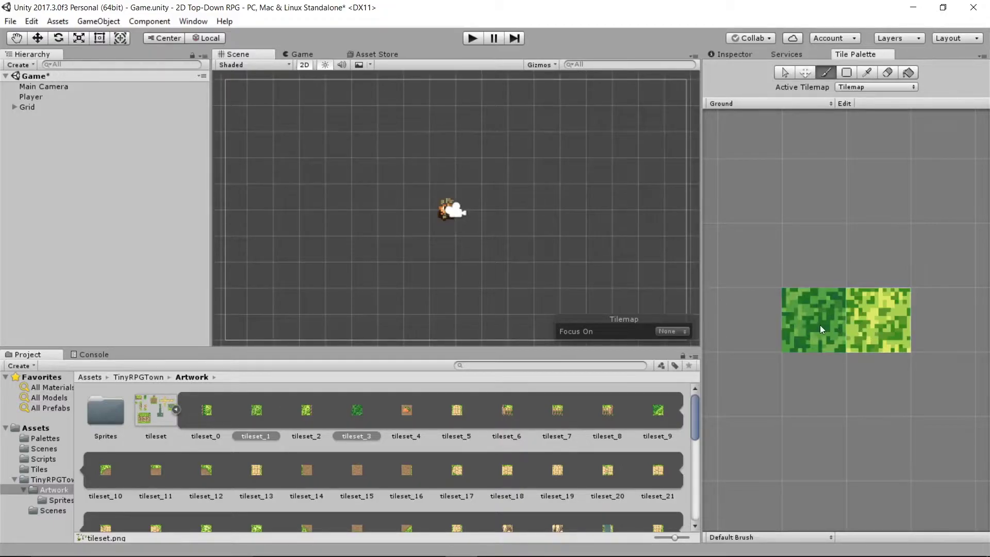
left_click(869, 321)
left_click(801, 322)
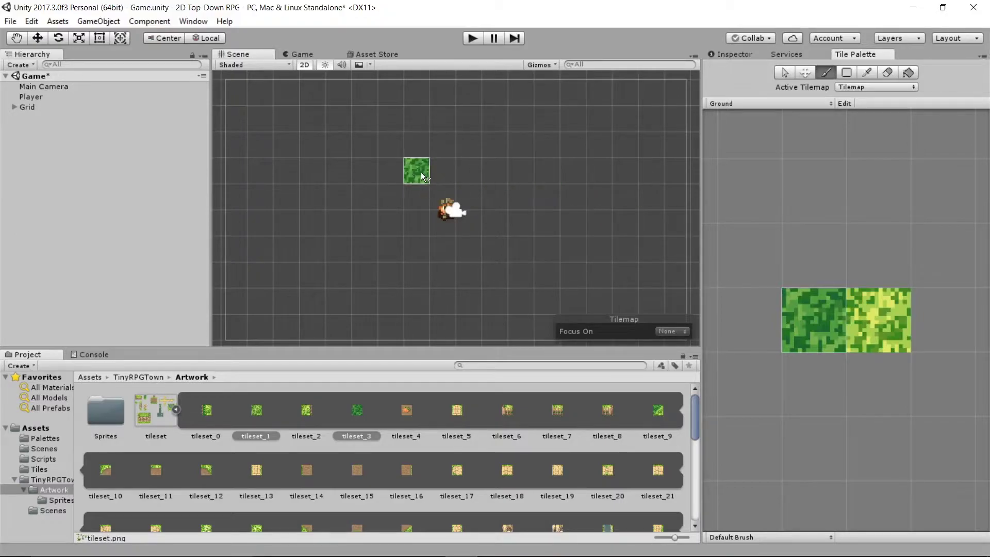
left_click(392, 177)
mouse_move(333, 258)
left_mouse_down()
mouse_move(399, 299)
mouse_move(519, 286)
mouse_move(567, 257)
mouse_move(559, 197)
mouse_move(494, 153)
mouse_move(403, 170)
left_mouse_up()
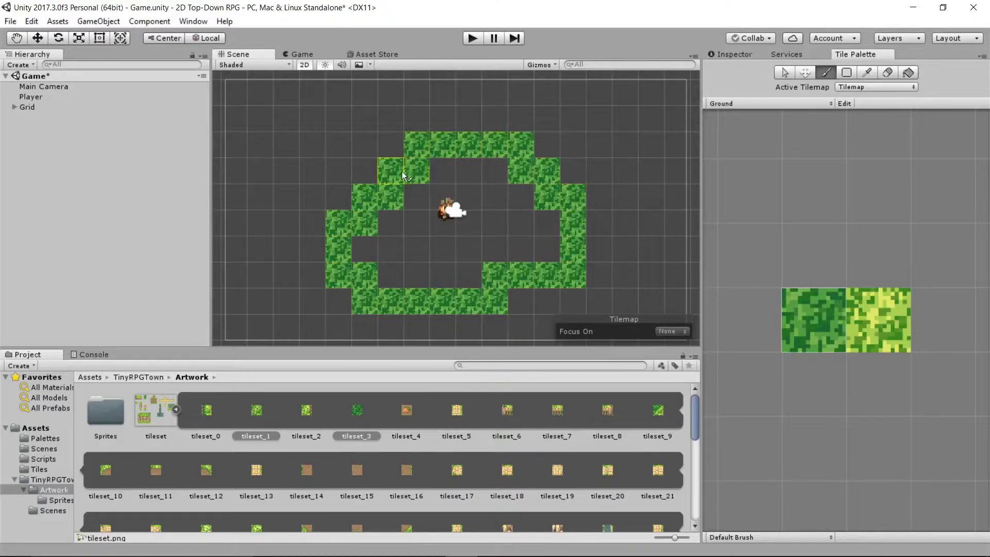
key("ctrl+z")
left_click(846, 72)
left_click_drag(309, 114, 645, 304)
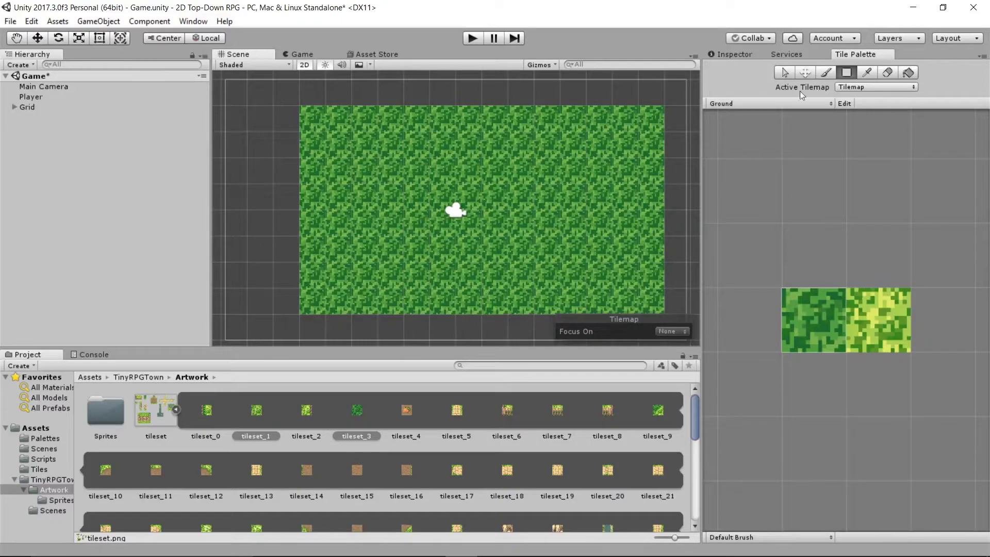
Step: Paint a winding yellow-green path and a lone light-grass tile at lower right
left_click(827, 73)
left_click(881, 301)
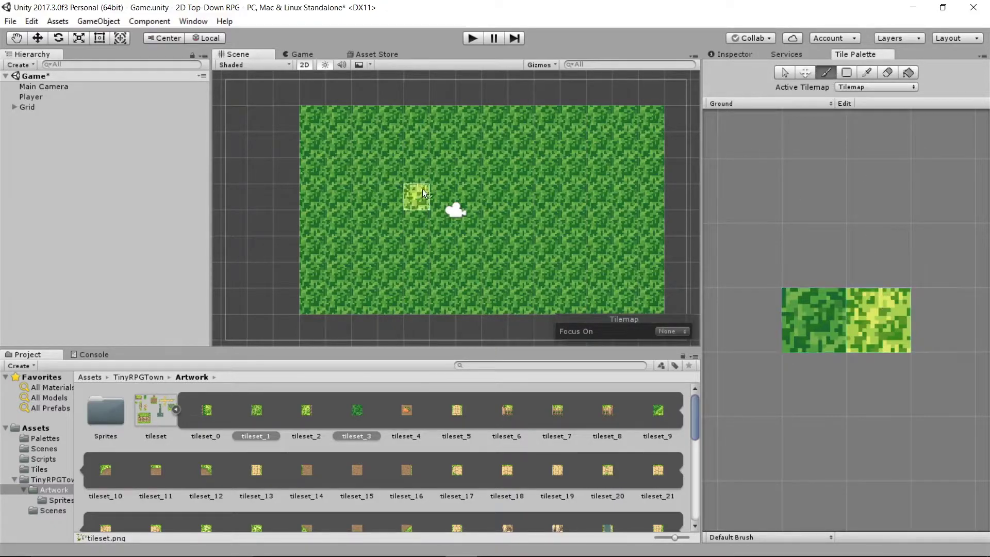
mouse_move(516, 189)
left_mouse_down()
mouse_move(487, 245)
mouse_move(431, 246)
mouse_move(372, 167)
left_mouse_up()
left_click(626, 276)
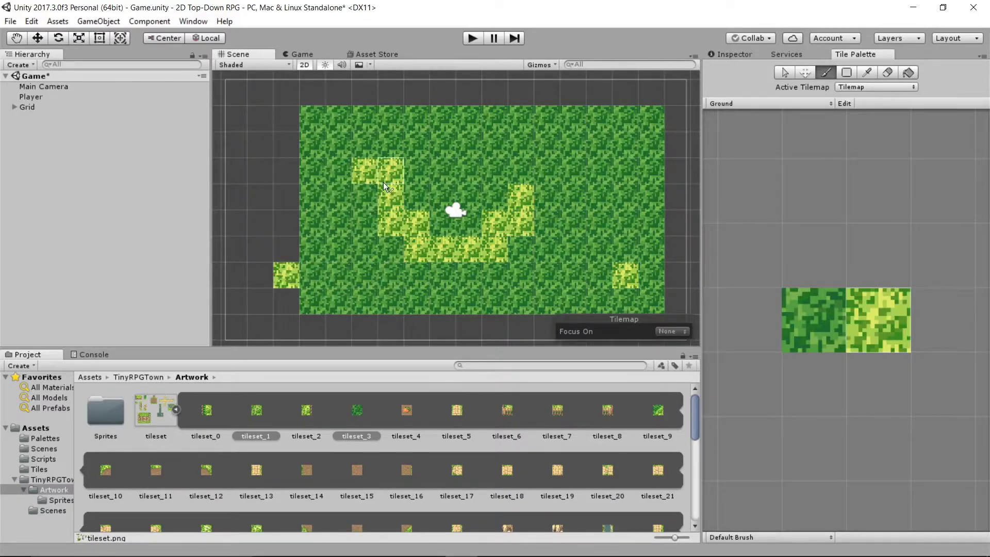
left_click(887, 72)
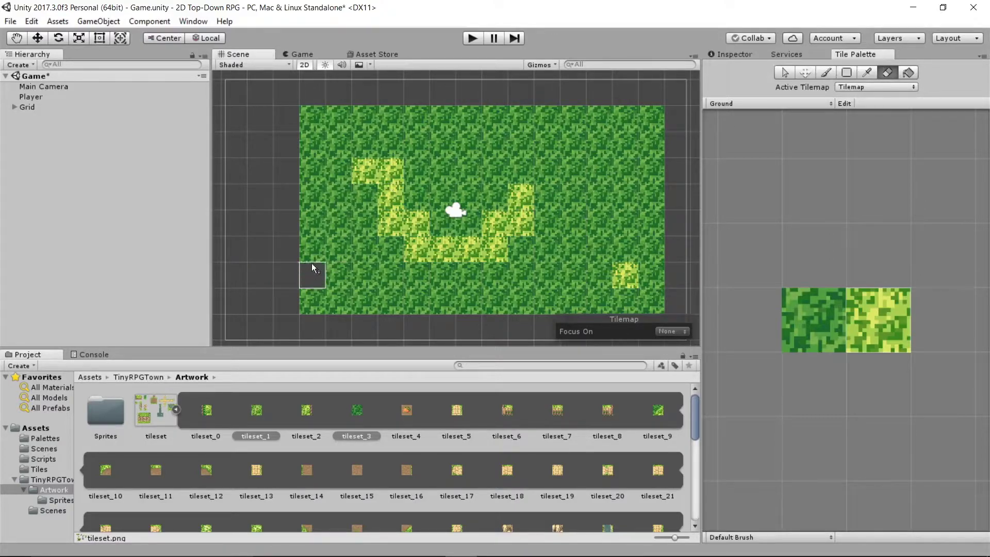
Step: Try a light-grass box fill over a large area, then undo it
key("ctrl+z")
key("b")
left_click(847, 71)
left_click_drag(232, 203, 447, 317)
key("ctrl+z")
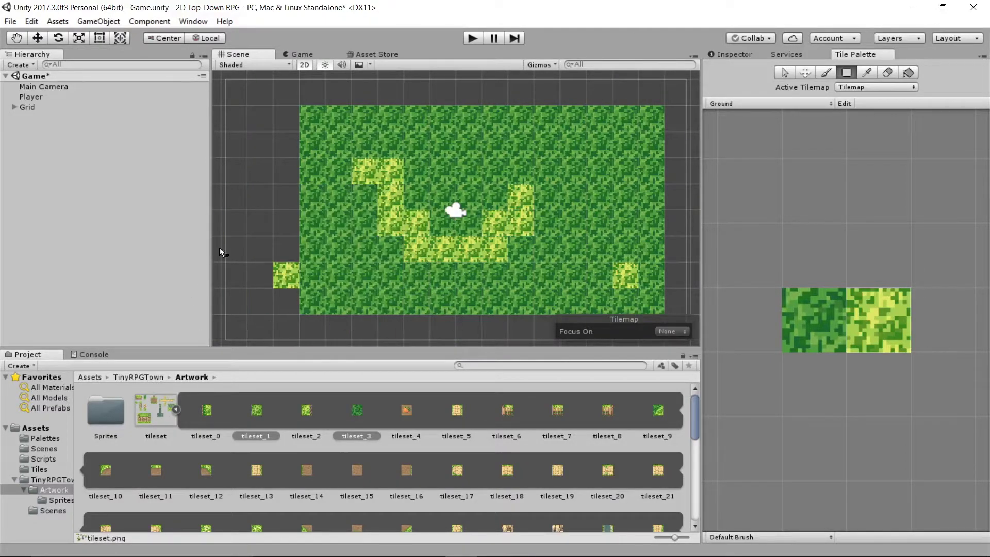
Step: Erase the stray light-grass tile left of the grass rectangle
key("e")
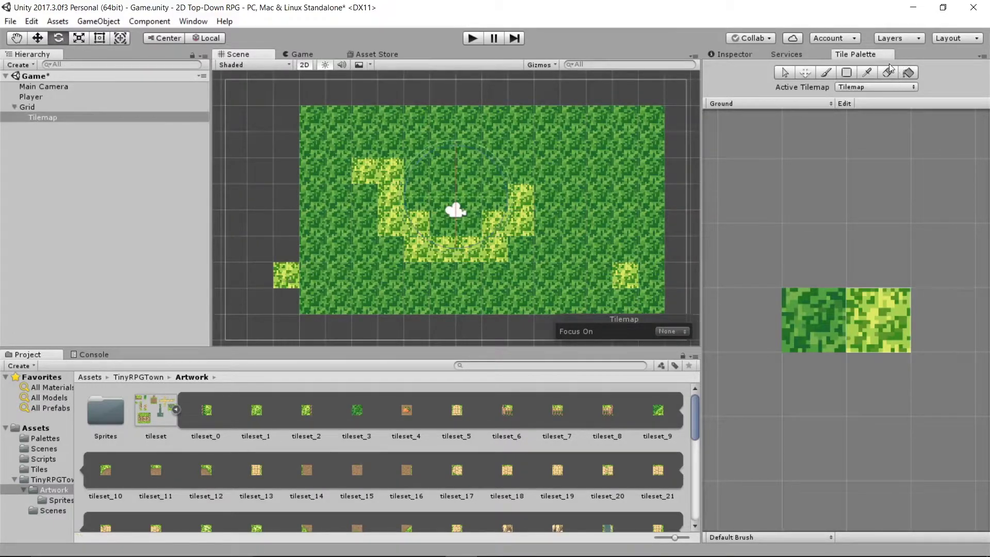
left_click(888, 73)
left_click(290, 270)
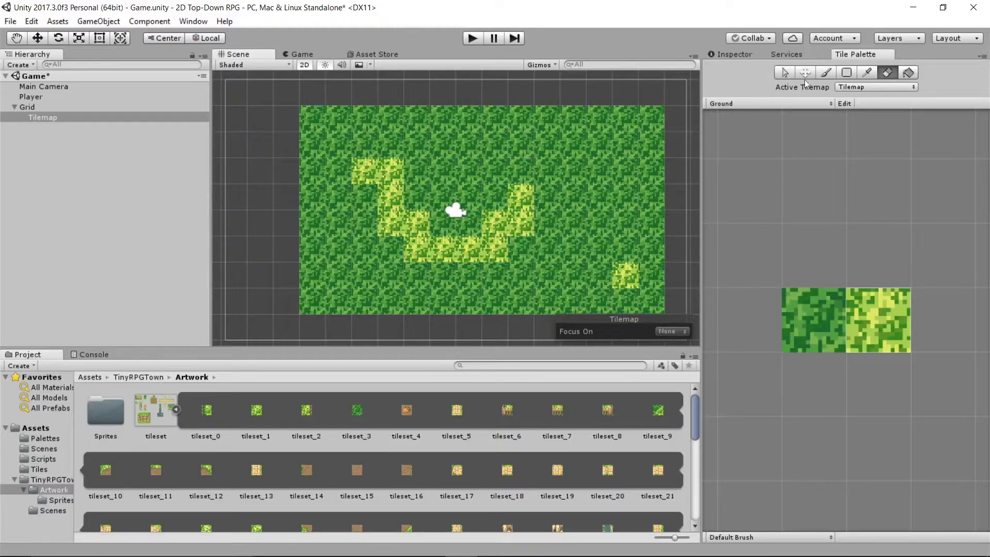
left_click(782, 71)
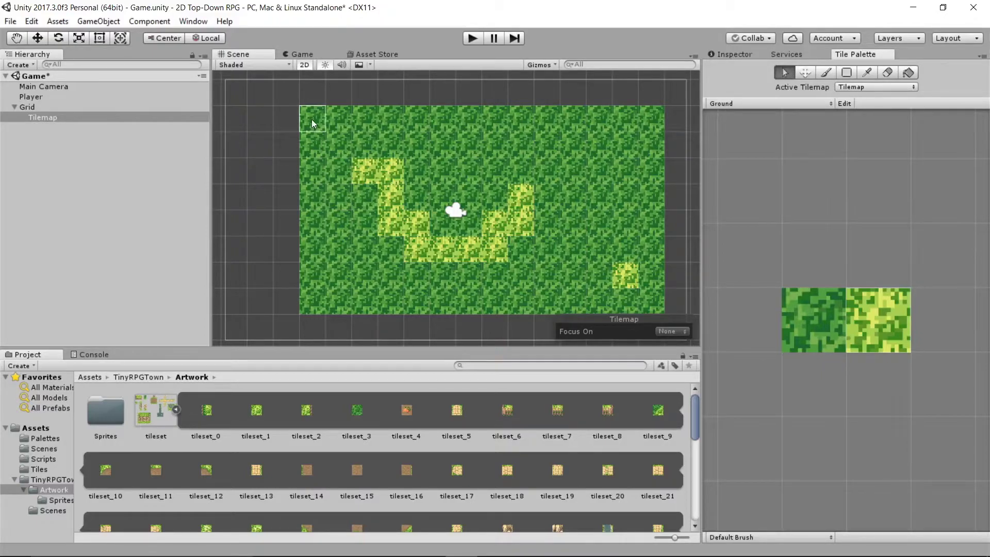
left_click_drag(311, 119, 462, 223)
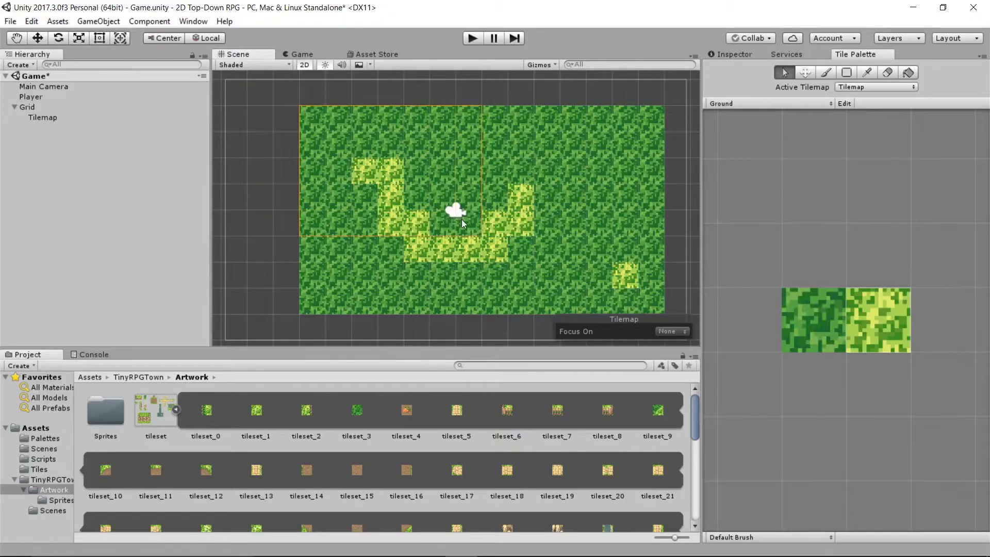
left_click(808, 75)
left_click_drag(395, 172, 279, 107)
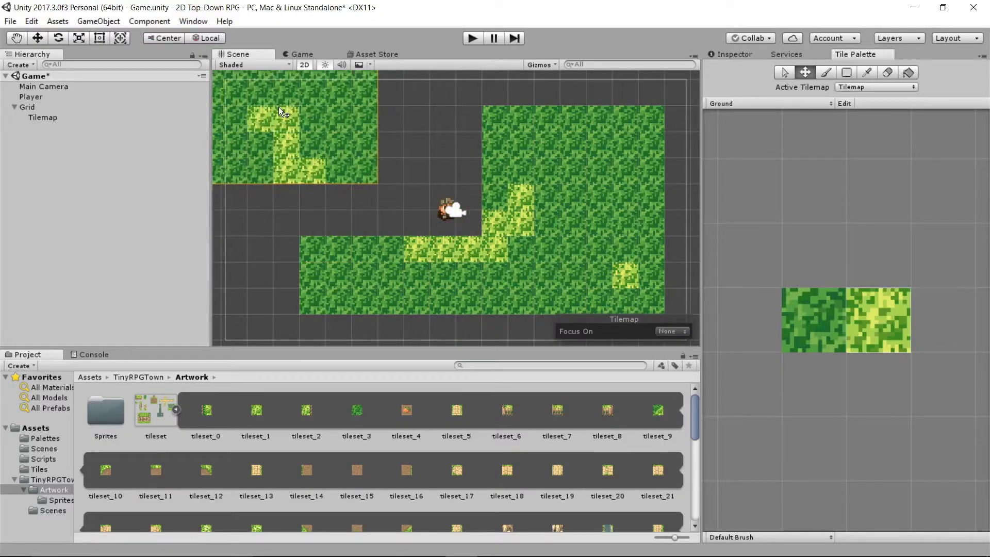
key("ctrl+z")
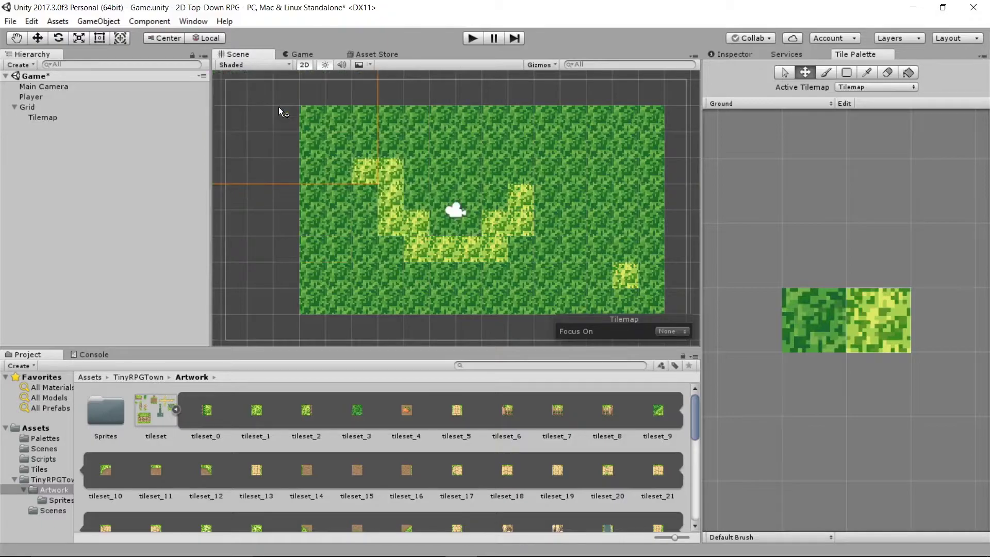
left_click(888, 72)
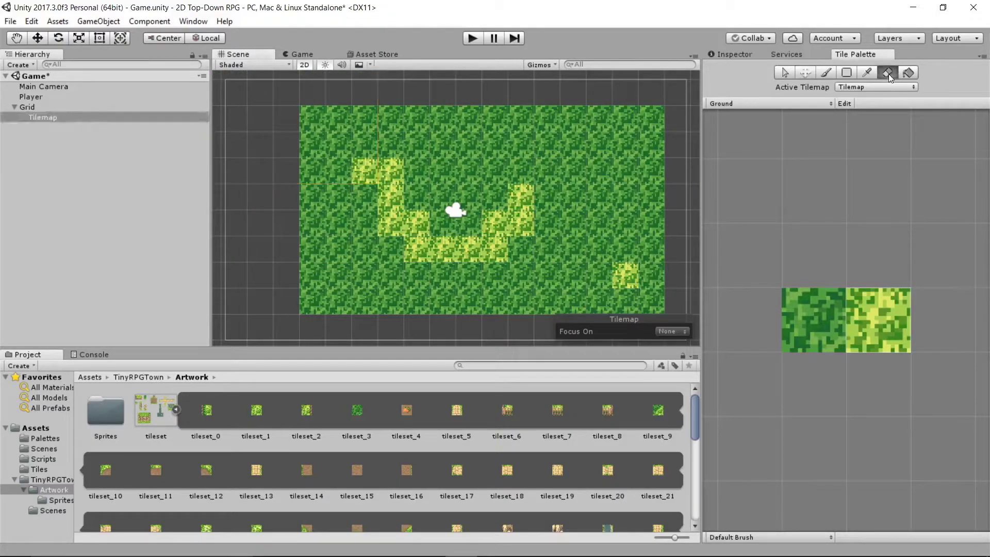
Step: Erase the grass around the player and flood-fill the gap with yellow-green grass
mouse_move(469, 195)
left_mouse_down()
mouse_move(426, 224)
mouse_move(446, 256)
mouse_move(505, 247)
mouse_move(488, 215)
mouse_move(475, 229)
mouse_move(543, 214)
left_mouse_up()
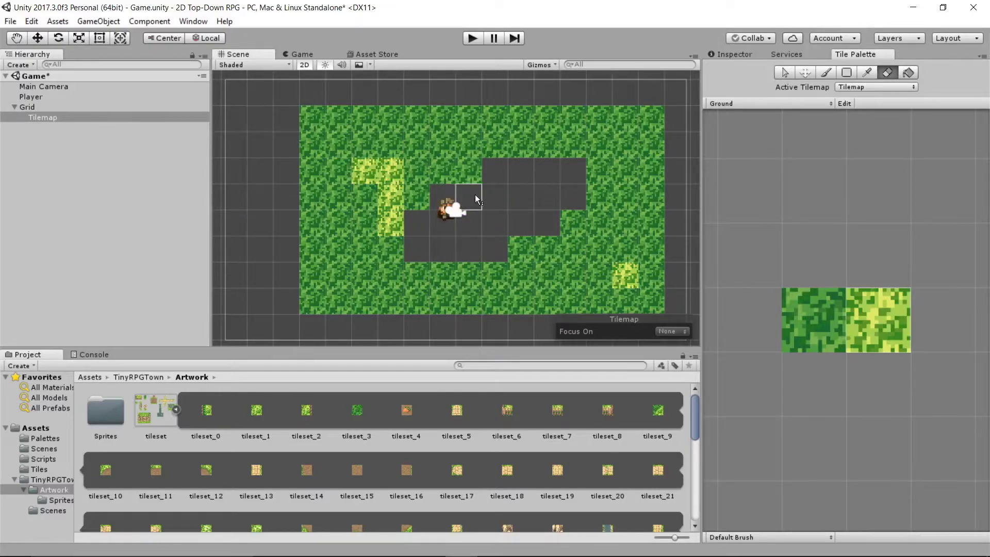
left_click(910, 73)
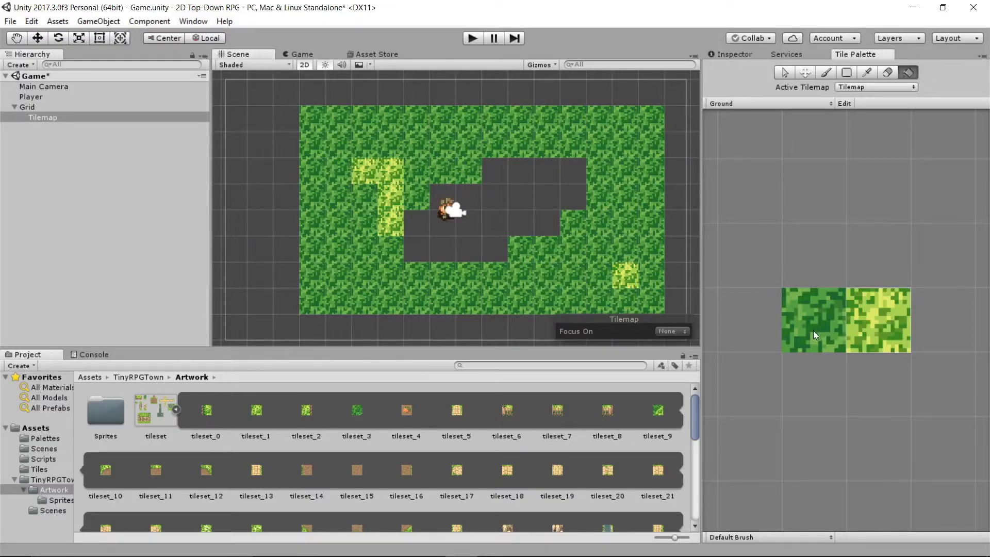
left_click(879, 336)
left_click(498, 242)
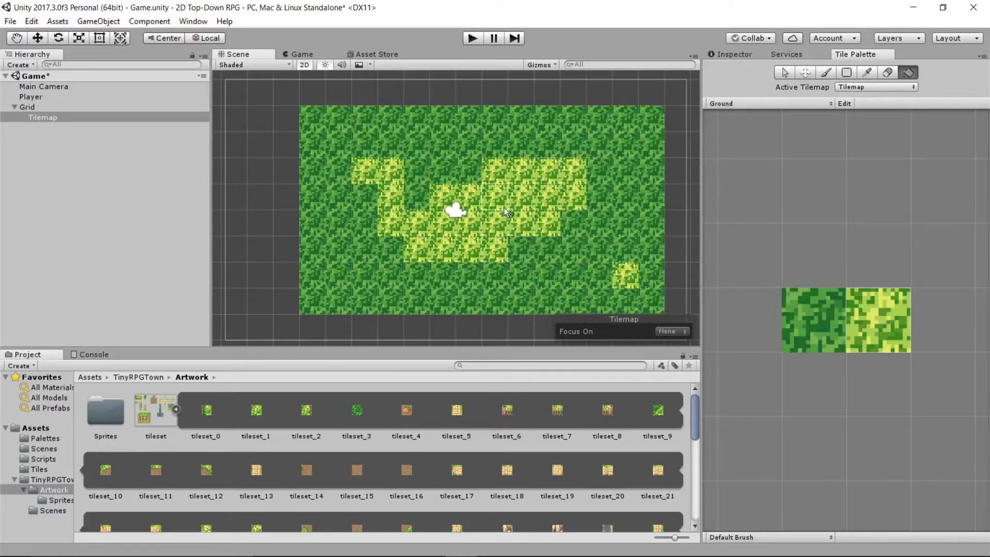
left_click(821, 76)
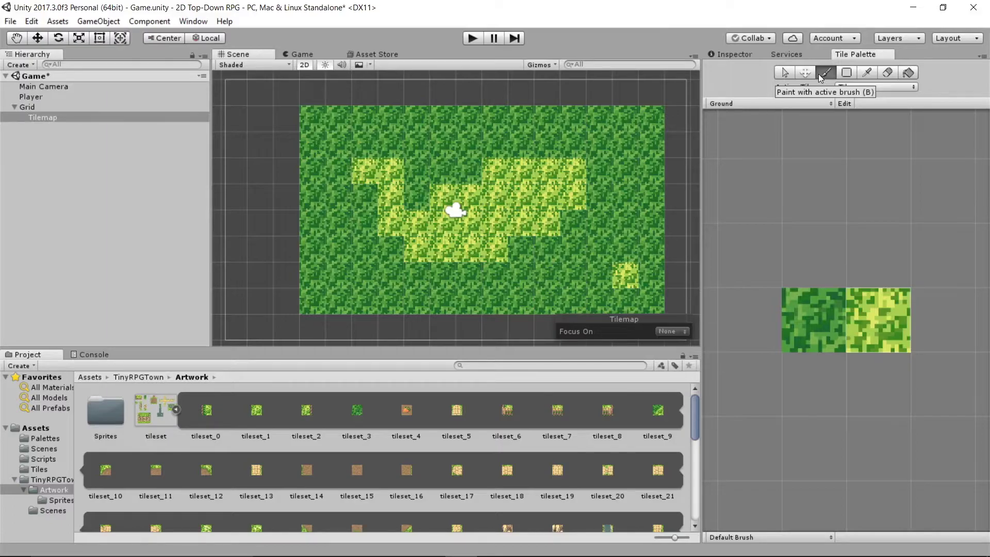
Step: Rename the existing Tilemap object to Ground
left_click(52, 118)
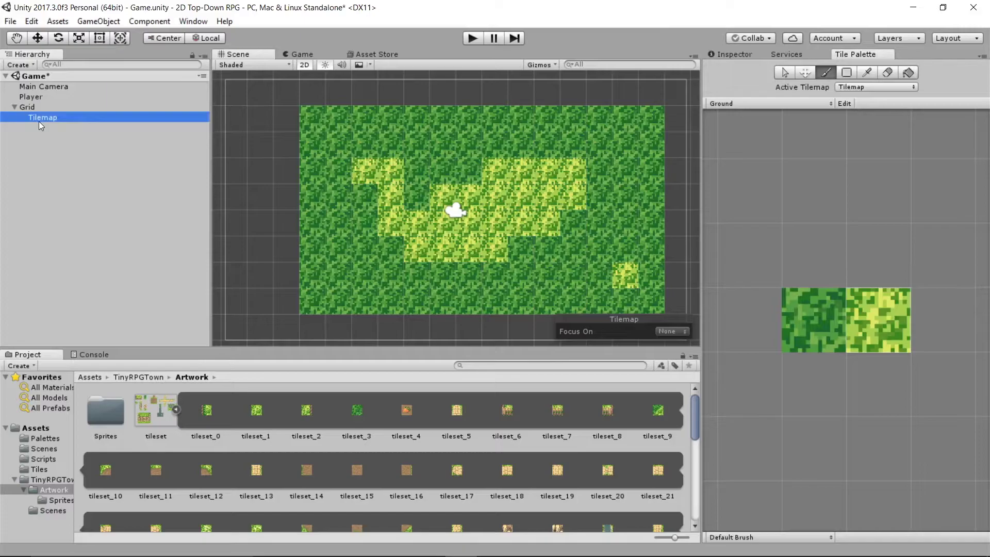
left_click(50, 115)
type("Ground")
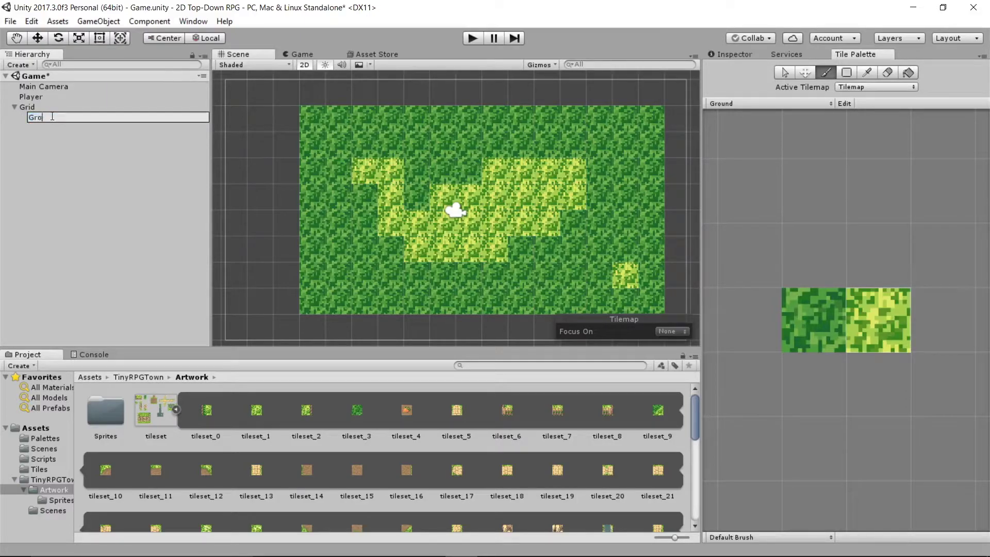
key("Return")
Step: Add a second tilemap under Grid, name it Debris, and select it
left_click(30, 106)
right_click(30, 107)
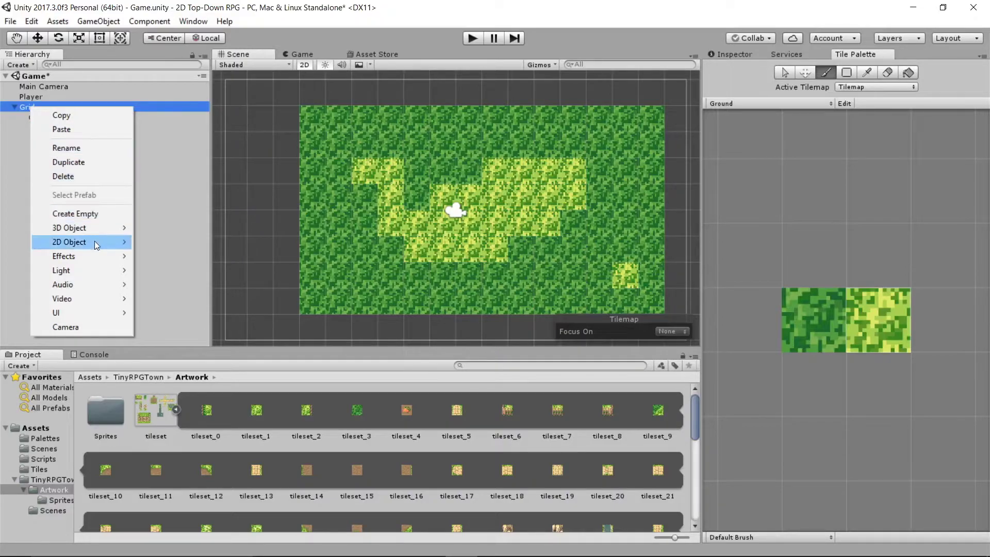
mouse_move(97, 242)
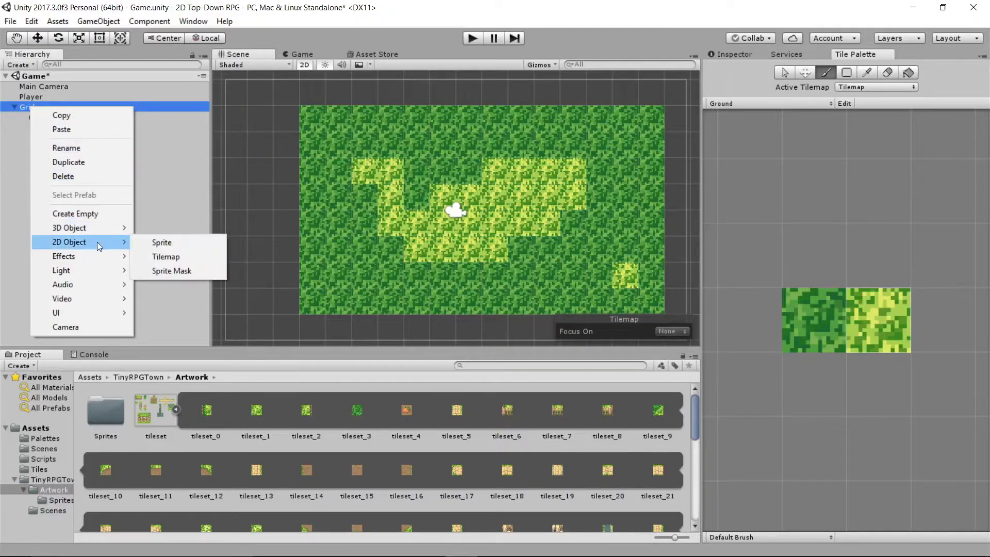
left_click(165, 256)
right_click(49, 128)
left_click(80, 170)
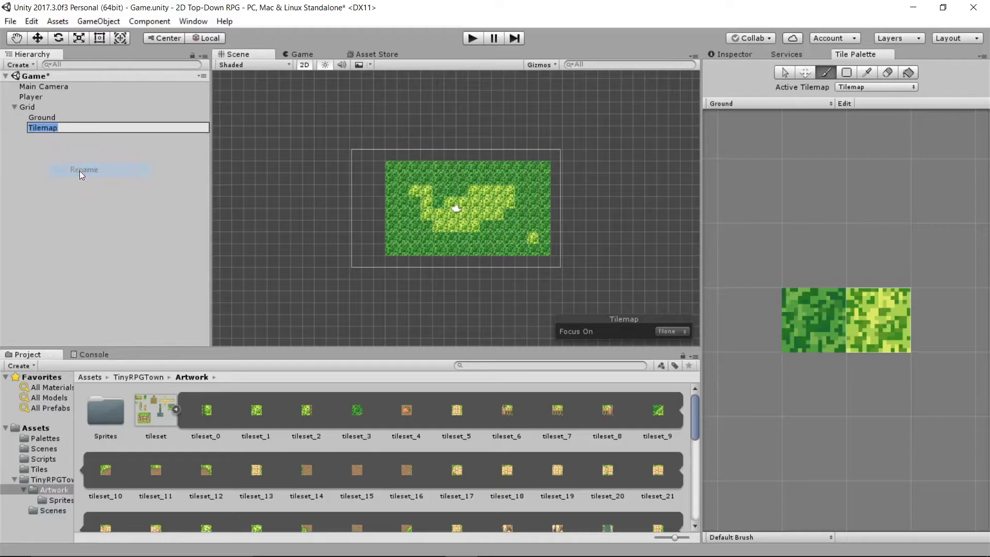
type("Debris")
key("Return")
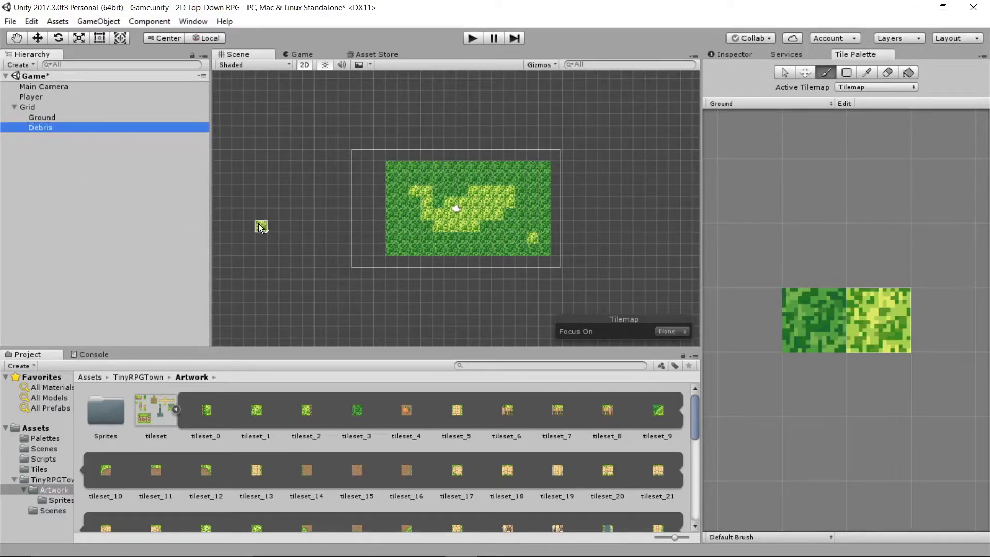
scroll(261, 227, "up", 3)
mouse_move(391, 233)
middle_mouse_down()
mouse_move(203, 237)
mouse_move(219, 231)
middle_mouse_up()
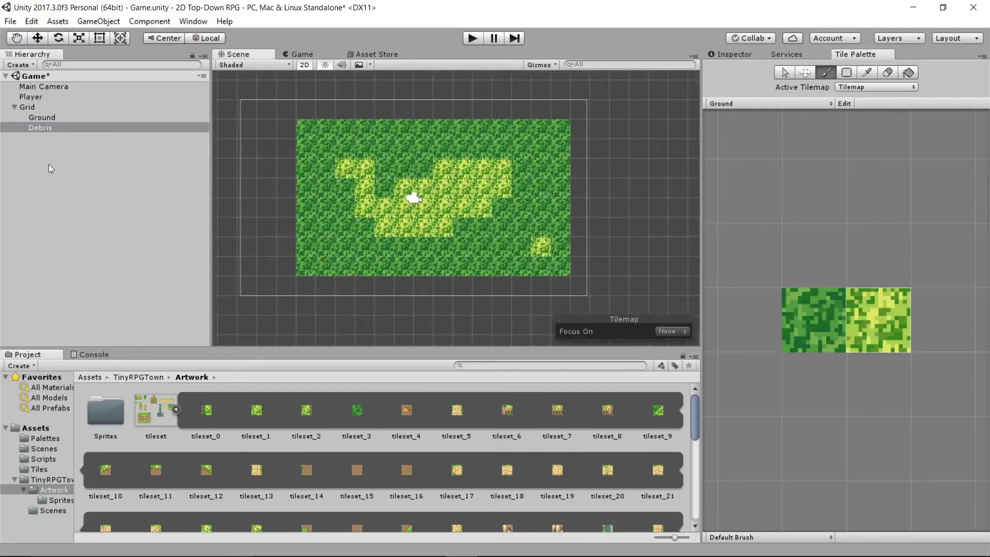
left_click(38, 129)
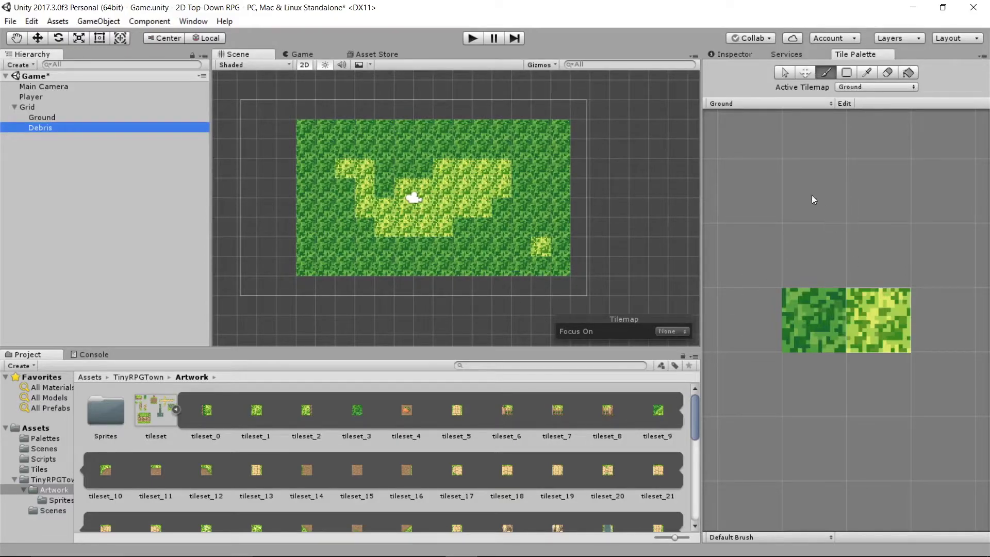
left_click(862, 86)
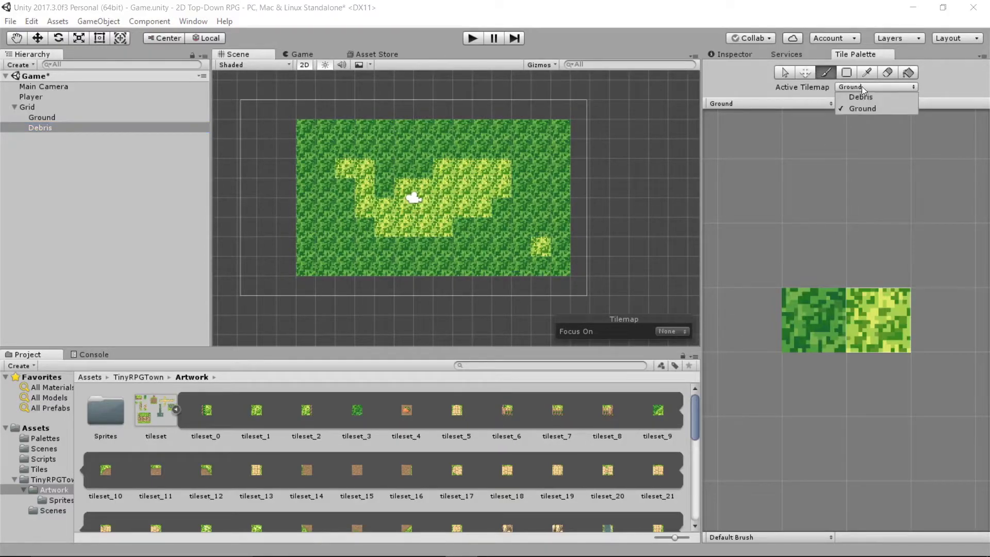
left_click(862, 97)
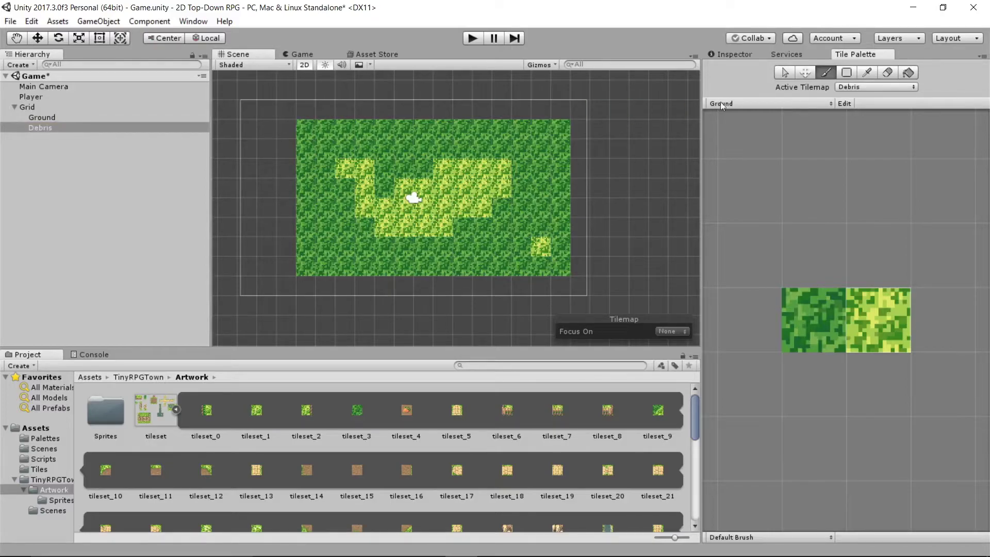
left_click(838, 87)
left_click(844, 106)
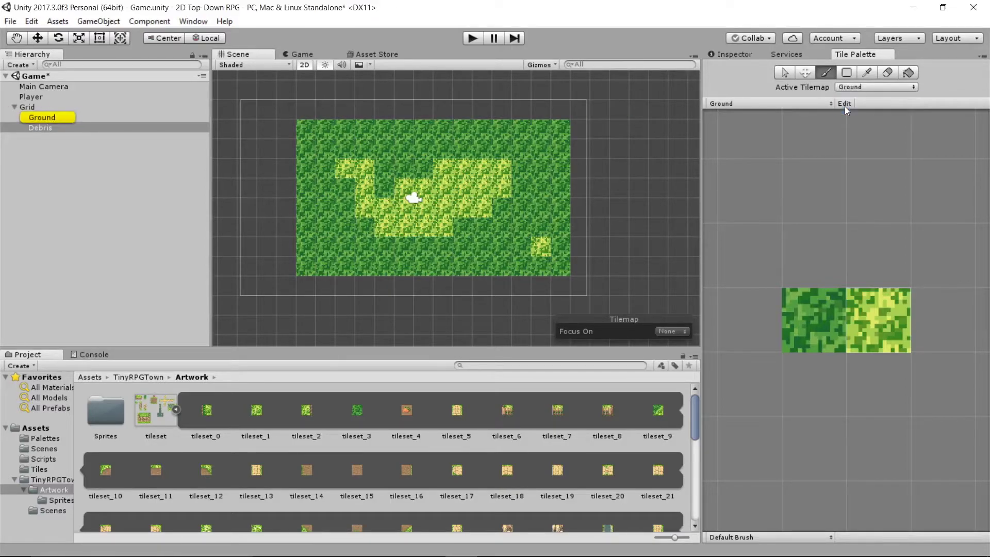
scroll(376, 472, "down", 10)
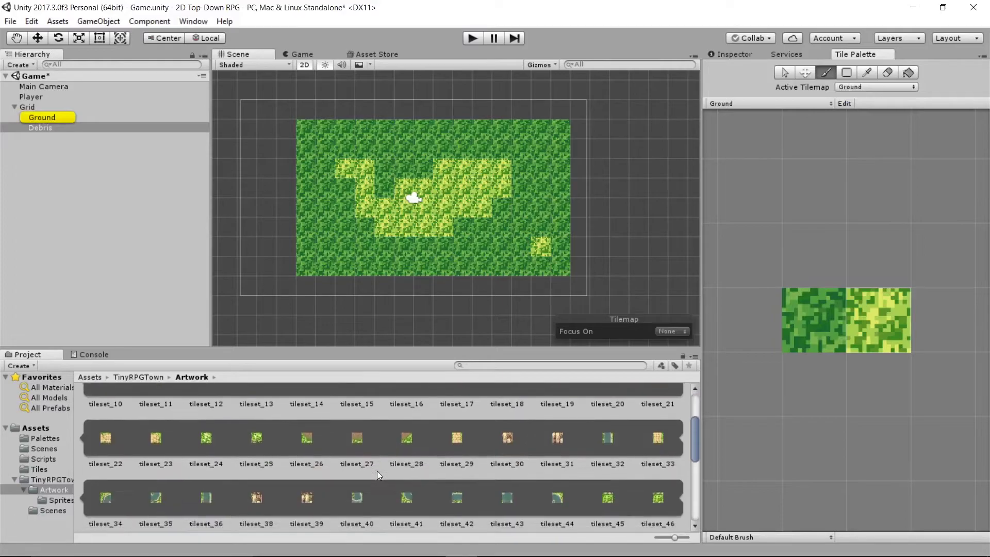
scroll(376, 472, "up", 10)
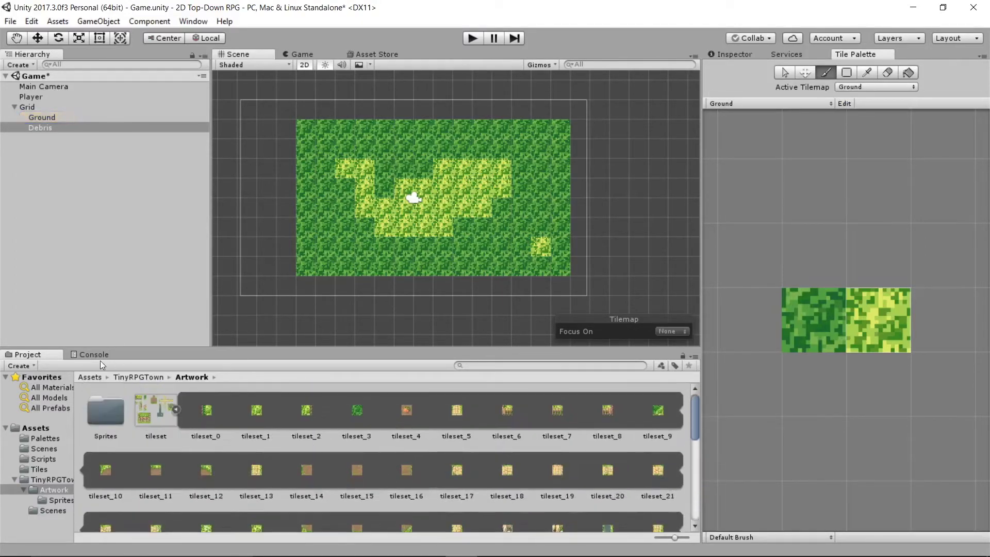
Step: Turn the rock sprite from Artwork > Sprites into a palette tile saved as rock in Assets/Tiles
left_click(132, 378)
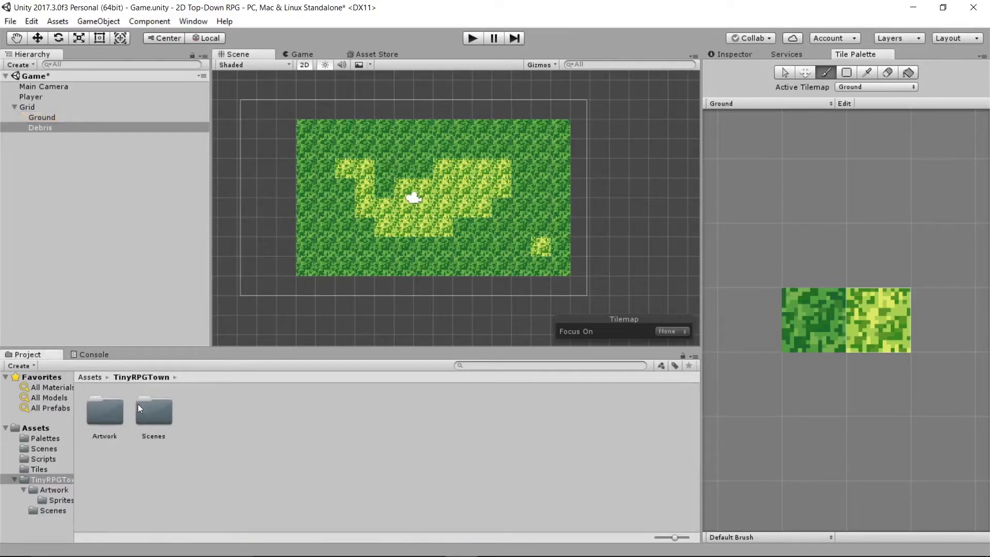
double_click(113, 416)
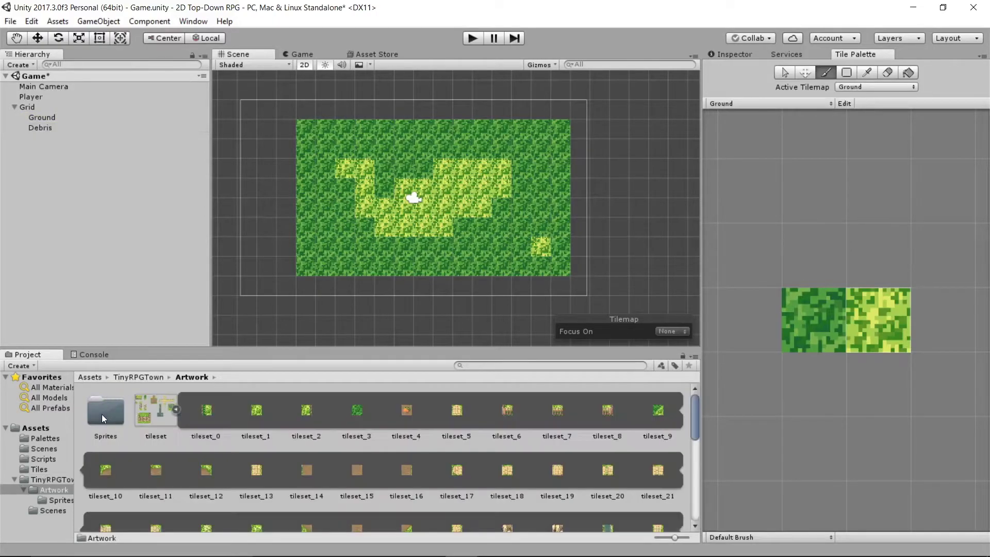
double_click(119, 412)
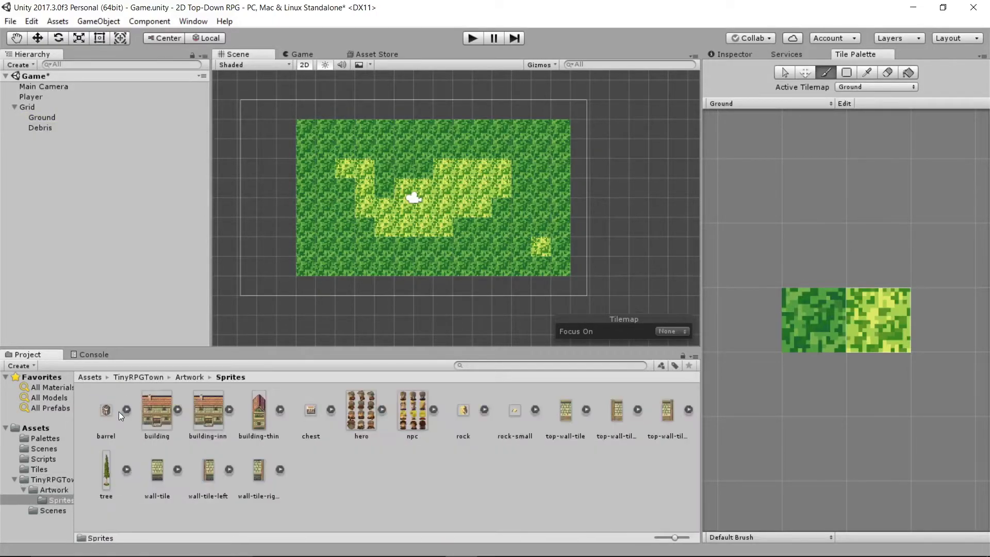
left_click_drag(460, 409, 765, 335)
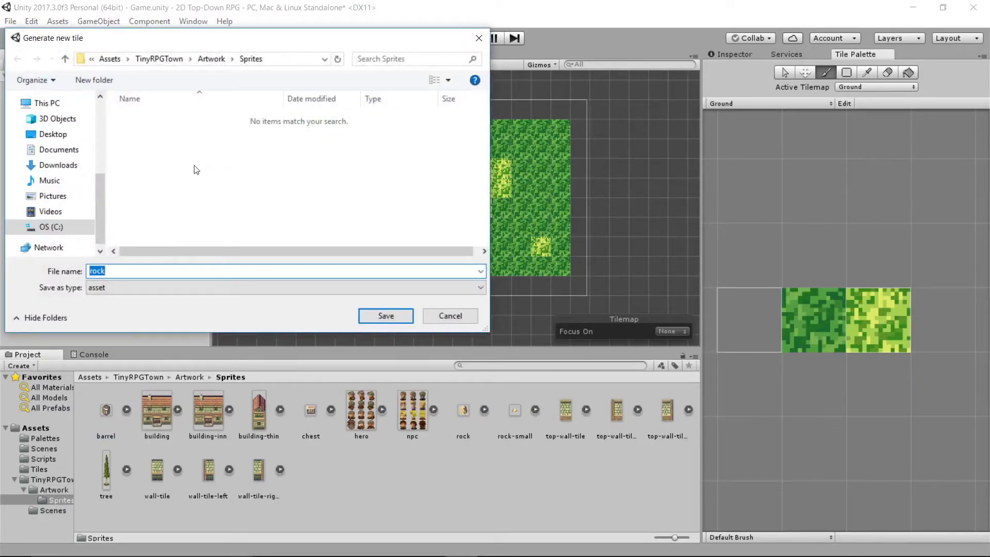
left_click(110, 59)
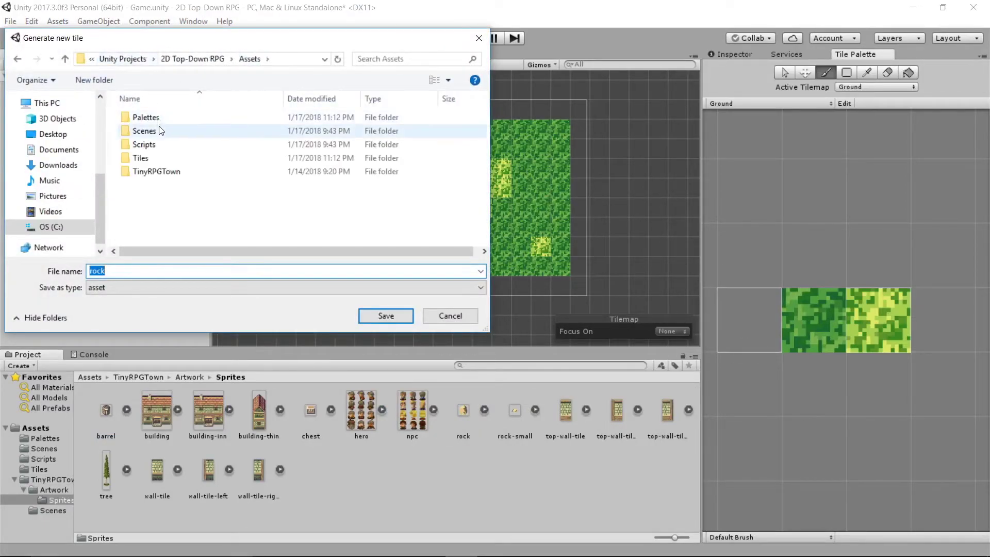
double_click(156, 160)
left_click(368, 314)
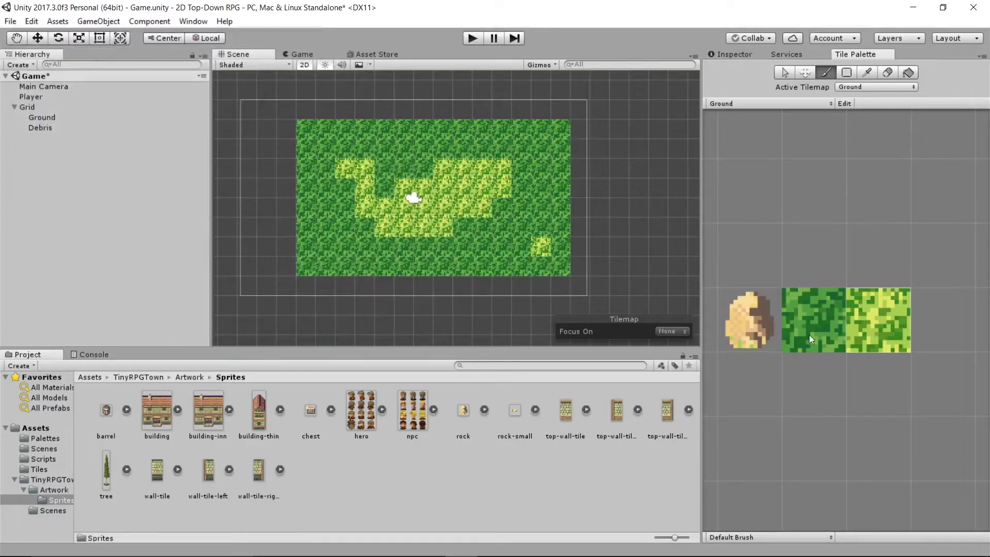
left_click(734, 311)
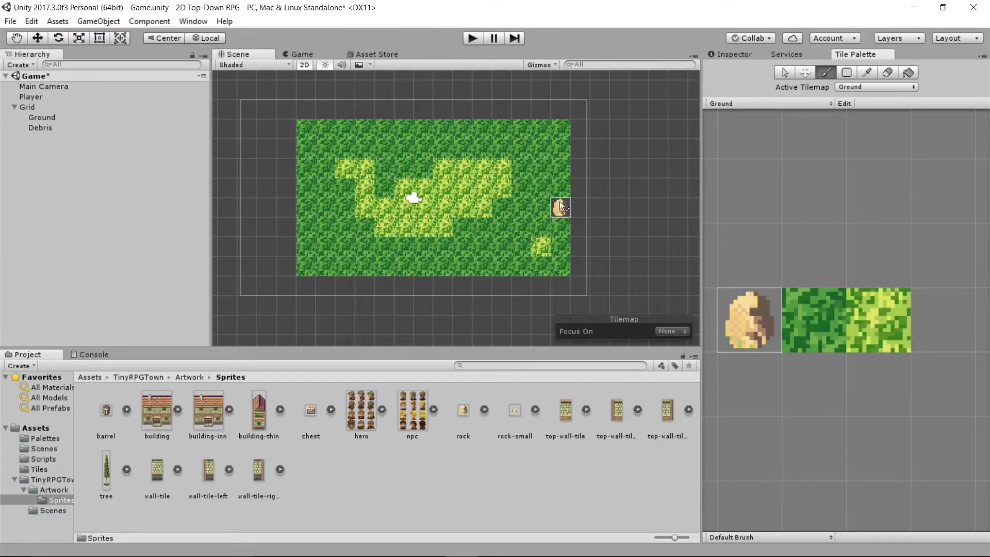
Step: Paint a few test rocks on the grass, undo them, and make Debris the Active Tilemap
left_click(458, 139)
left_click(356, 155)
left_click(413, 155)
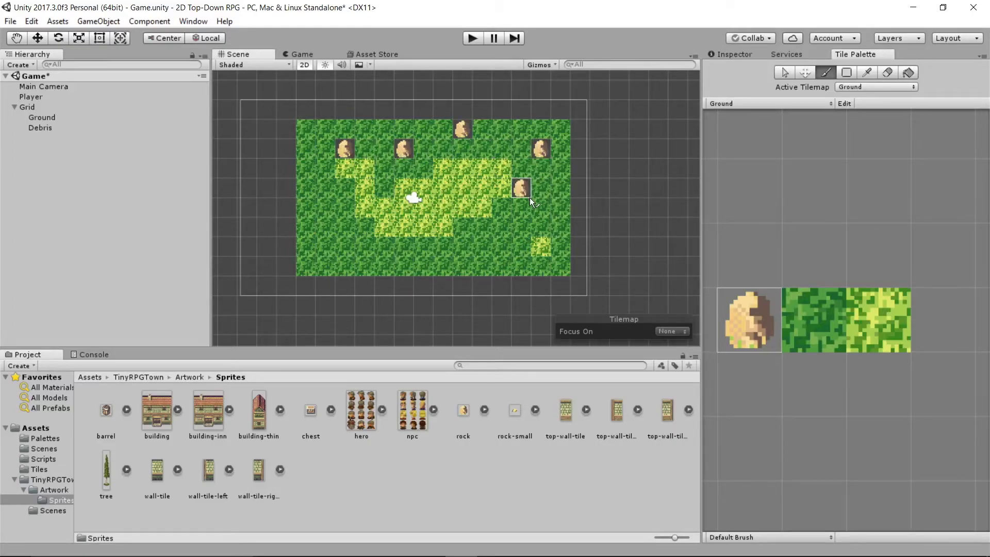
key("ctrl+z")
key("ctrl+z")
key("ctrl+z")
key("ctrl+z")
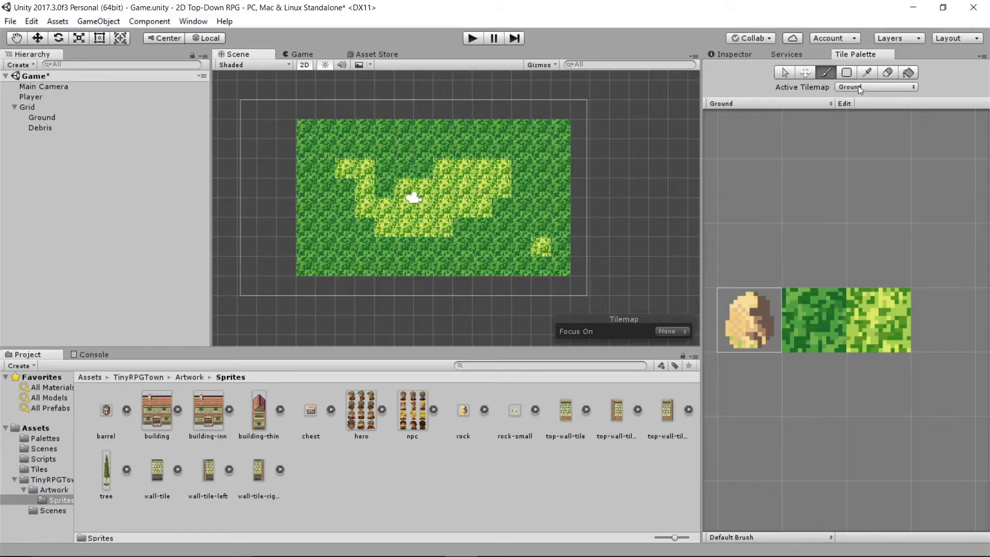
left_click(859, 87)
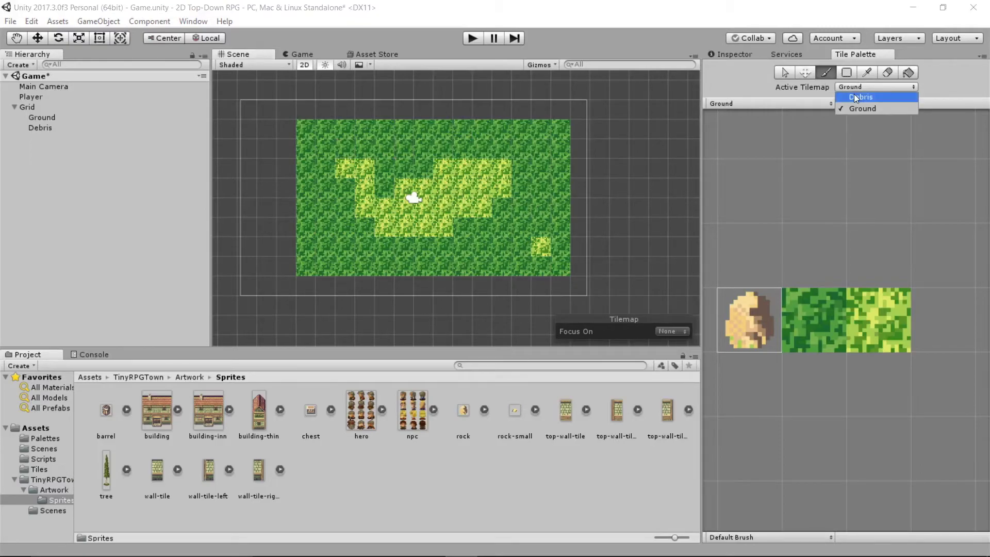
left_click(855, 96)
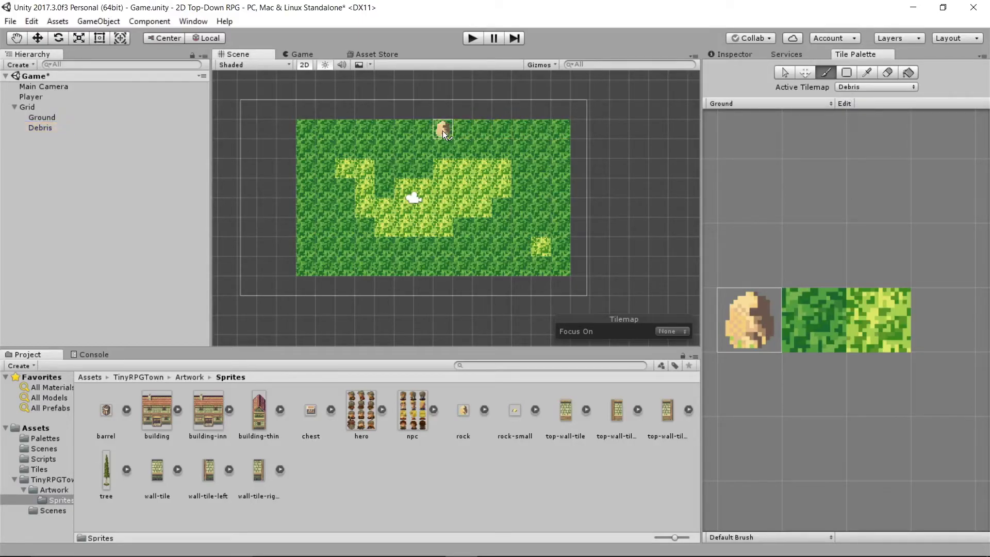
Step: Set the Debris tilemap's Order in Layer to 1
left_click(49, 128)
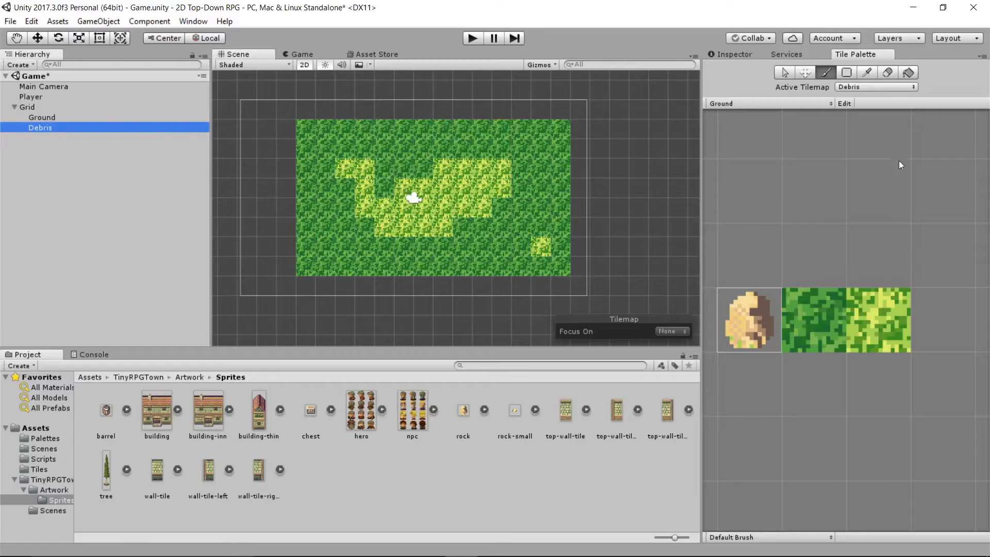
left_click(748, 52)
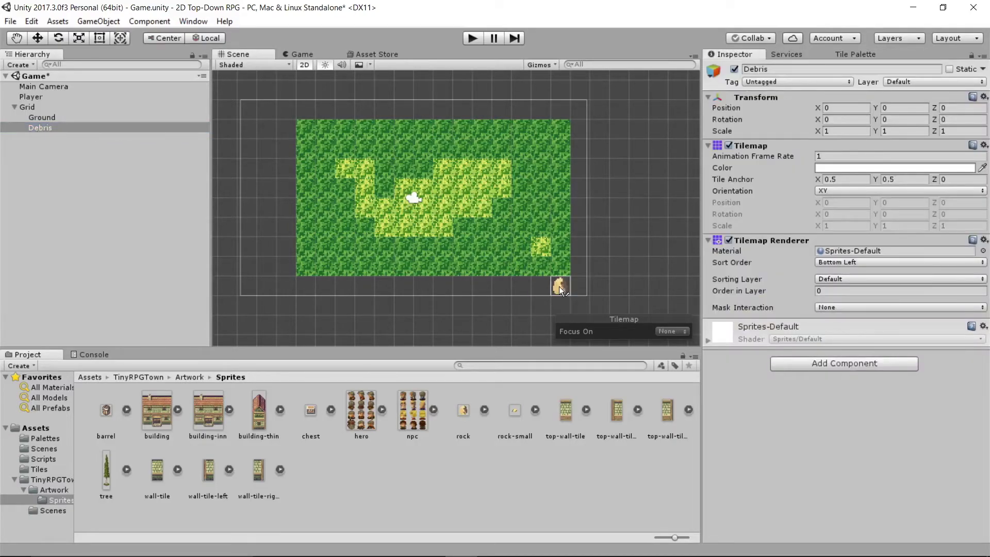
left_click(849, 290)
type("1")
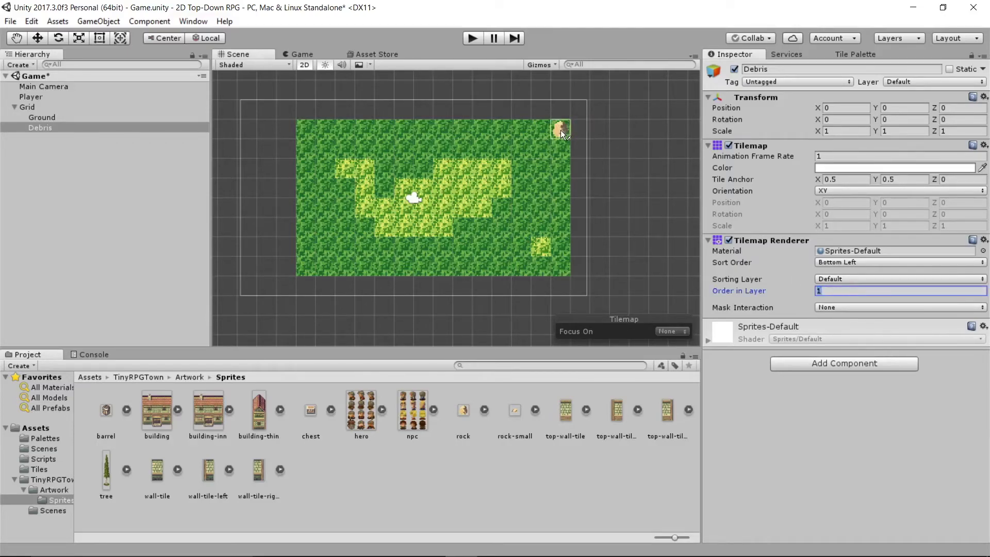
Step: Paint rock rows along the top and bottom edges of the grass
left_click_drag(562, 130, 493, 130)
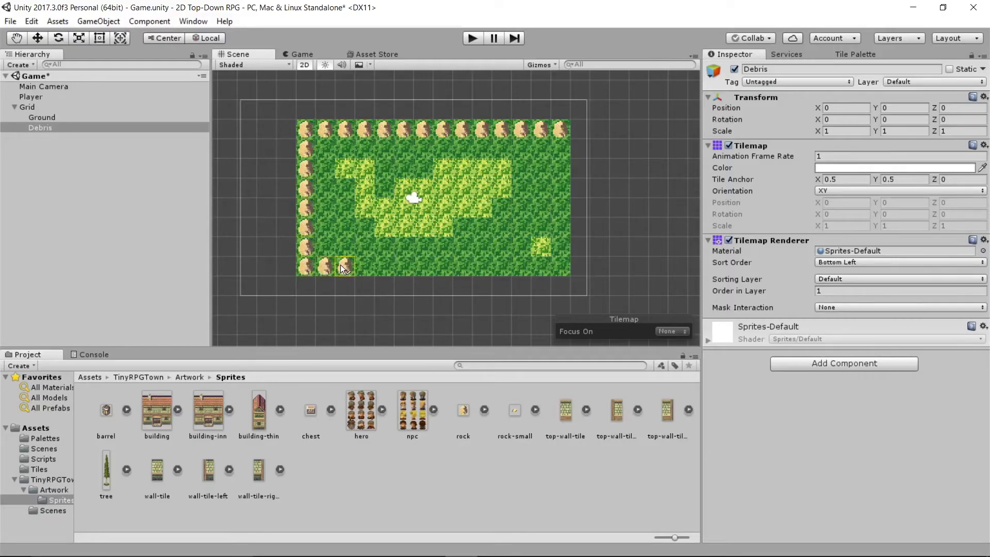
left_click_drag(389, 263, 537, 263)
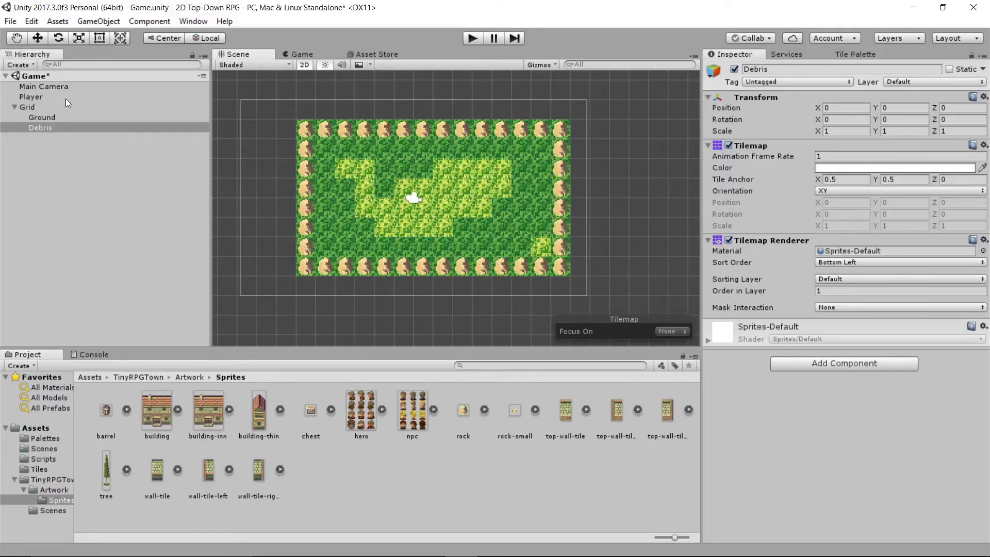
left_click(40, 97)
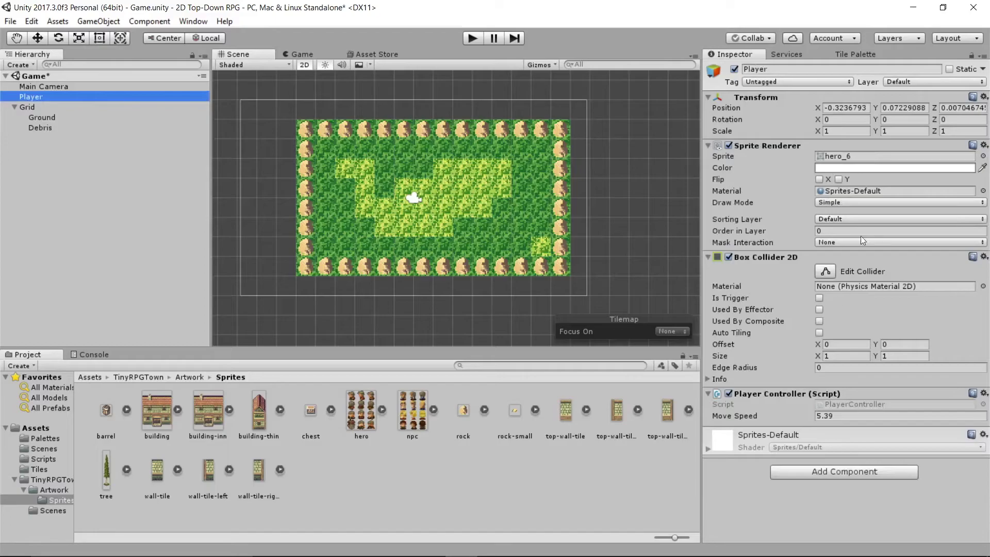
Step: Set the Player's Sprite Renderer Order in Layer to 2
left_click(843, 230)
type("2")
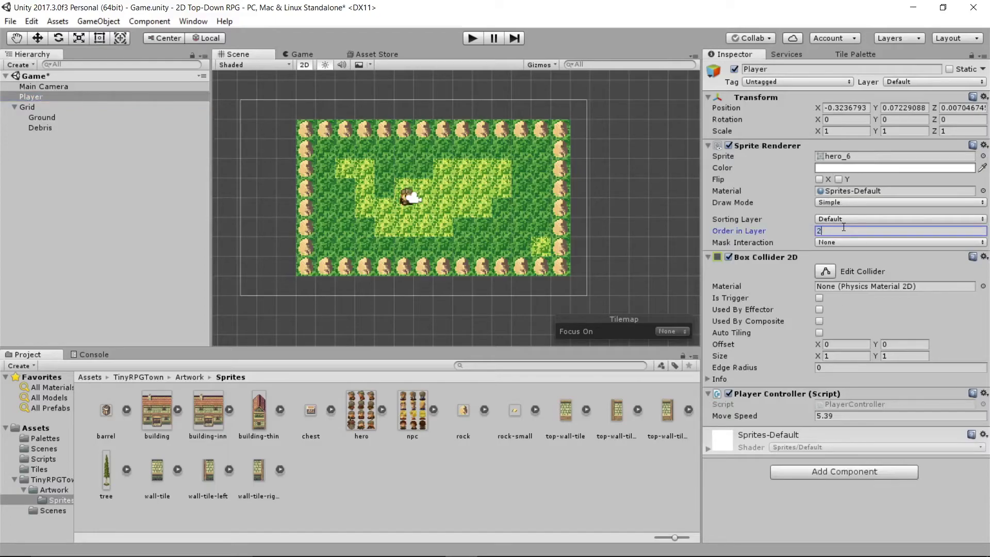
key("Return")
left_click(42, 128)
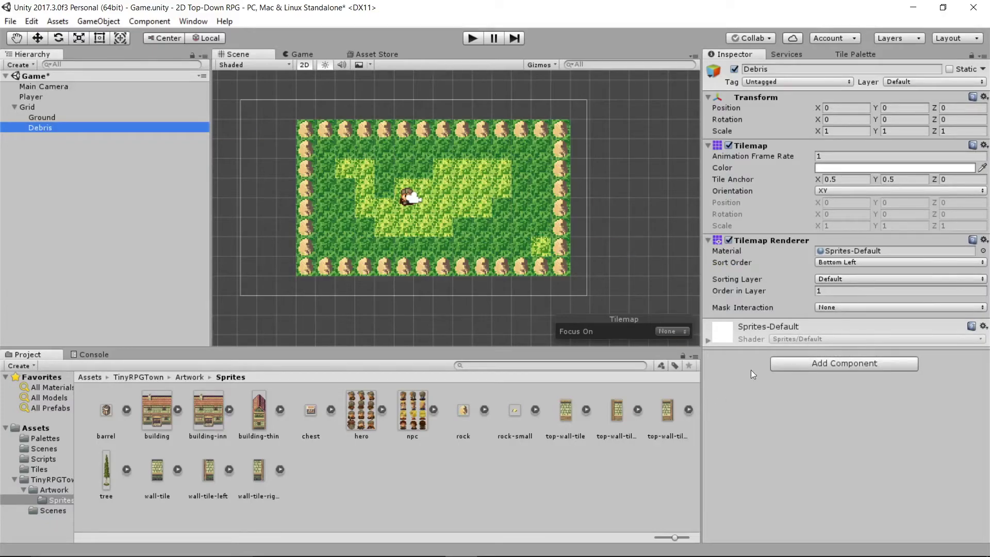
Step: Play-test by walking the hero around the grass with arrow keys, then stop Play
left_click(468, 34)
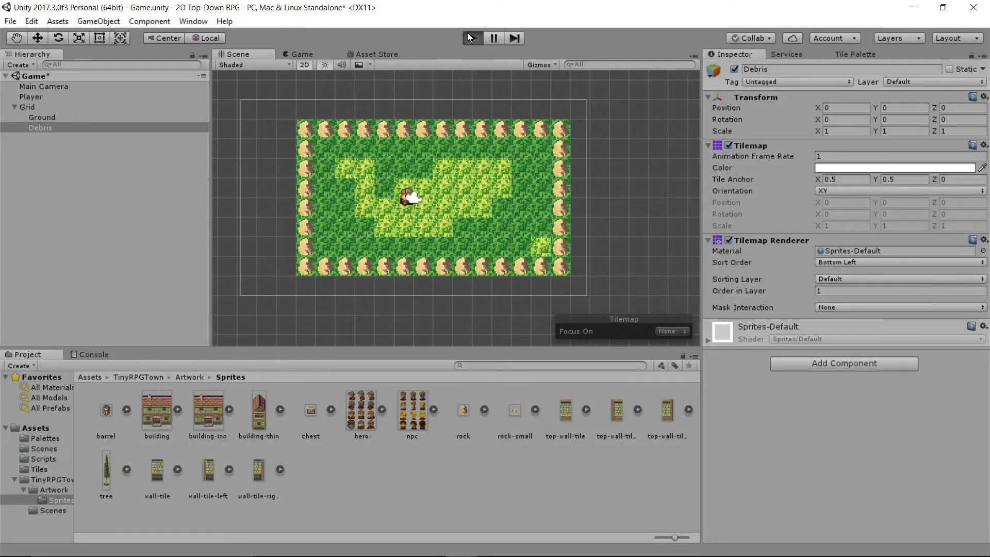
key("Up")
key("Left")
key("Down")
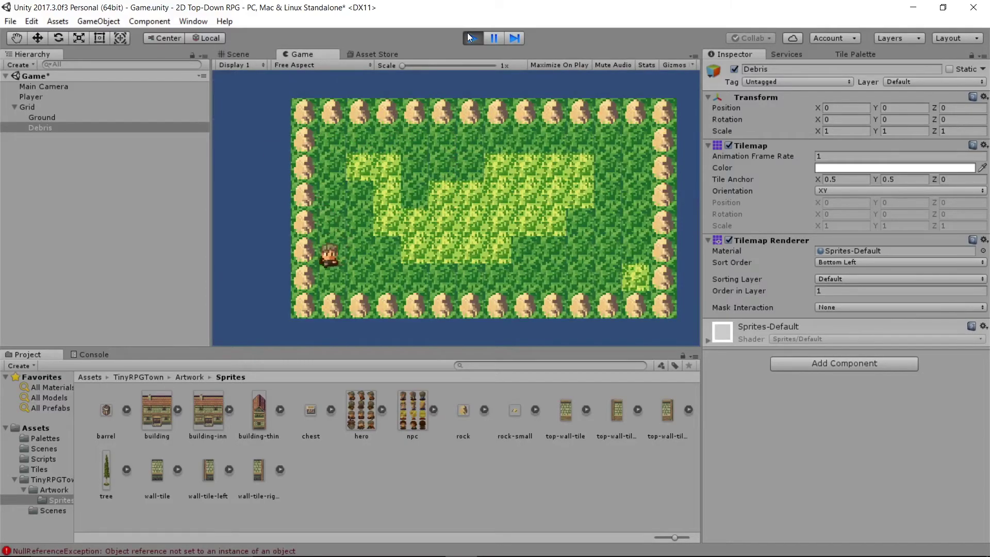
key("Right")
key("Up")
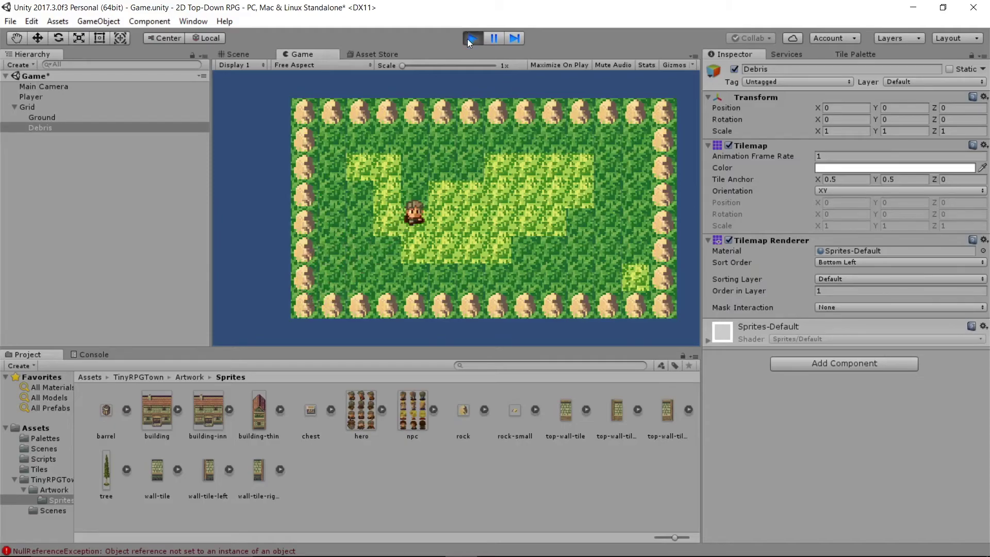
left_click(468, 39)
Step: Add a Box Collider 2D to Debris, then remove it again
left_click(802, 361)
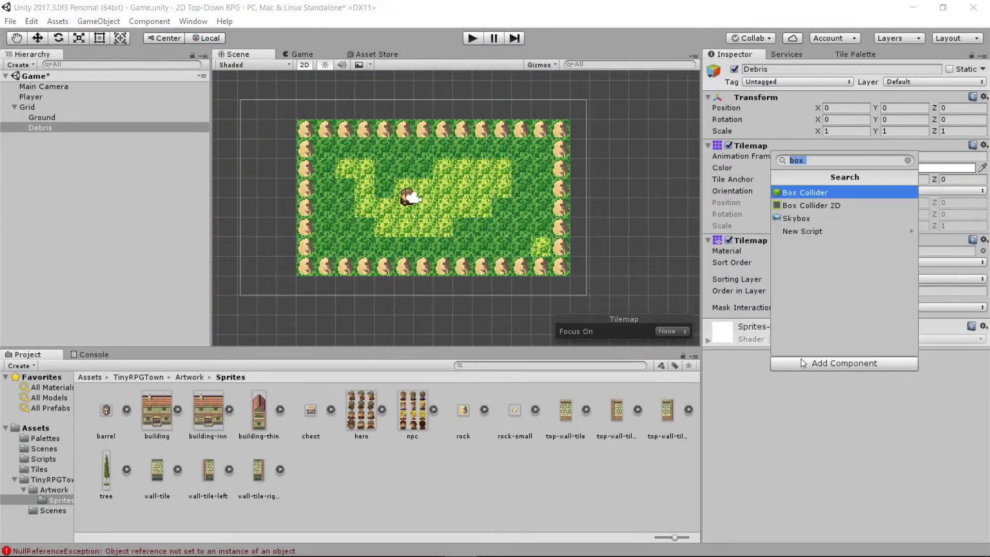
left_click(844, 204)
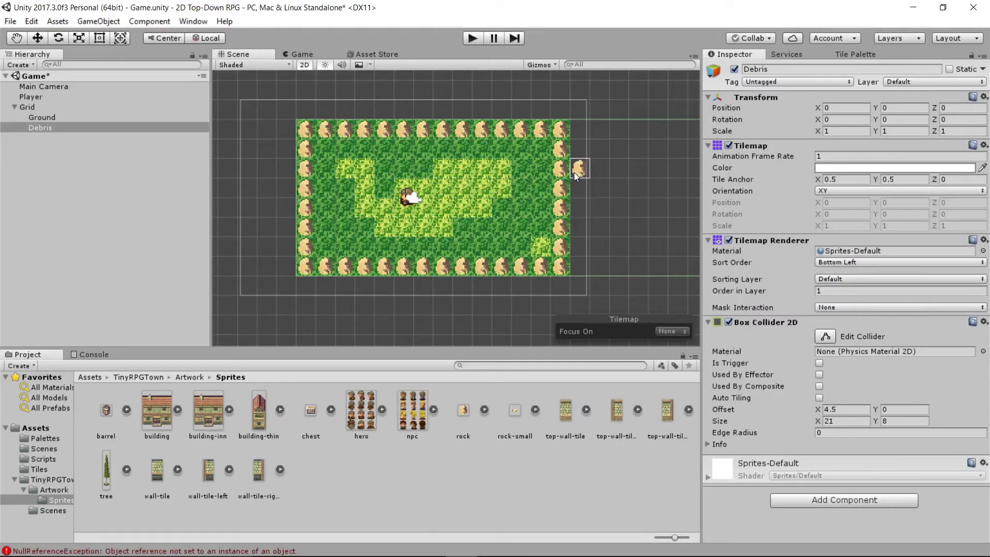
scroll(574, 172, "down", 5)
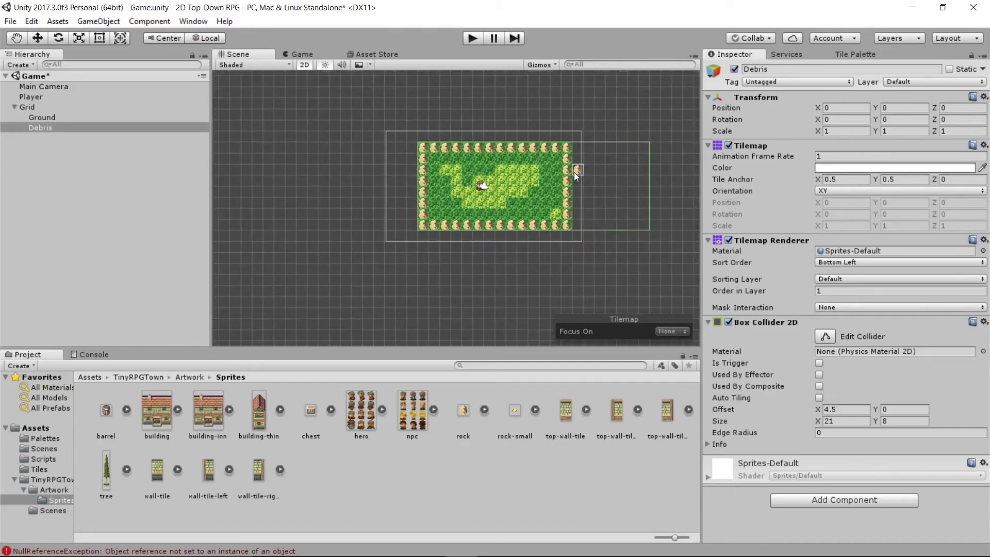
scroll(574, 172, "down", 2)
scroll(574, 173, "up", 4)
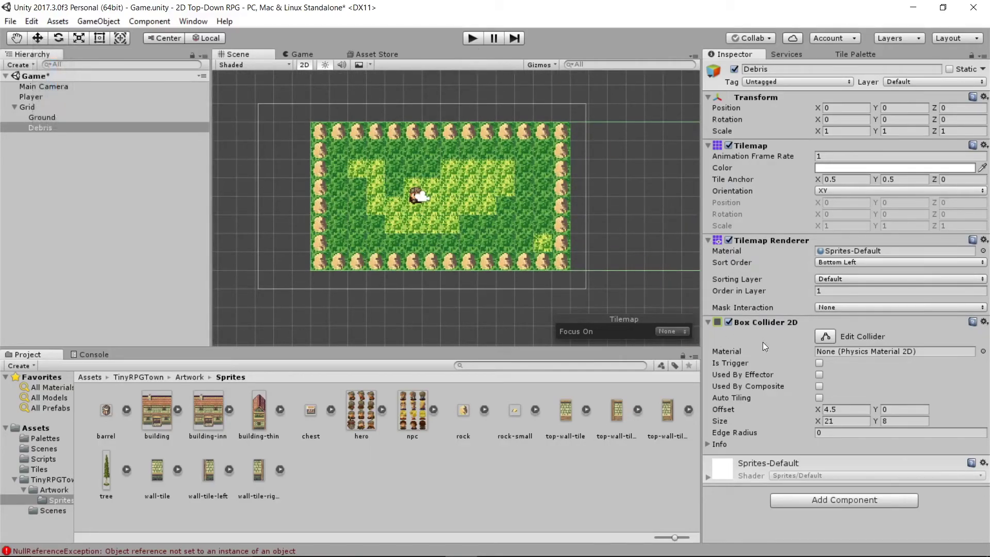
right_click(759, 324)
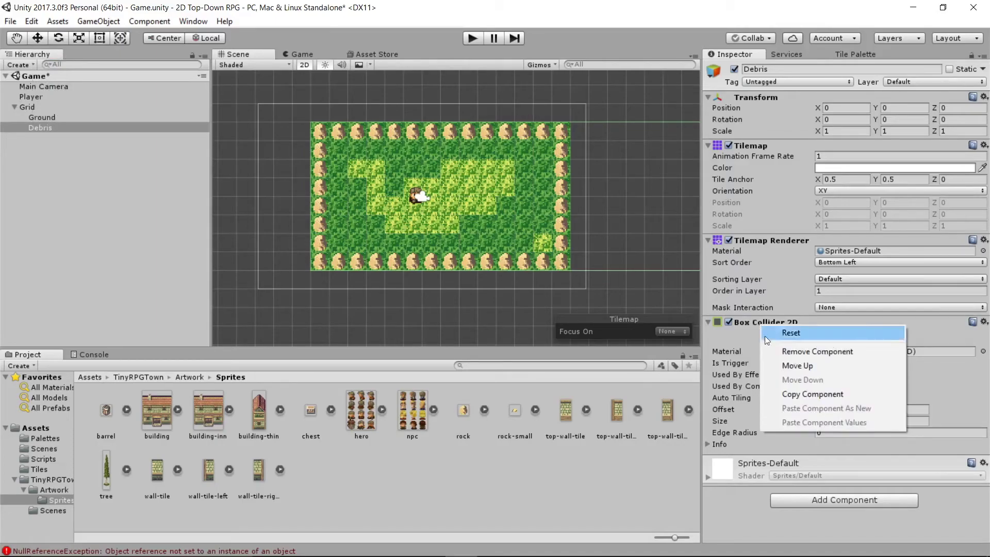
left_click(772, 351)
Step: Add a Tilemap Collider 2D to Debris and start Play mode
left_click(786, 358)
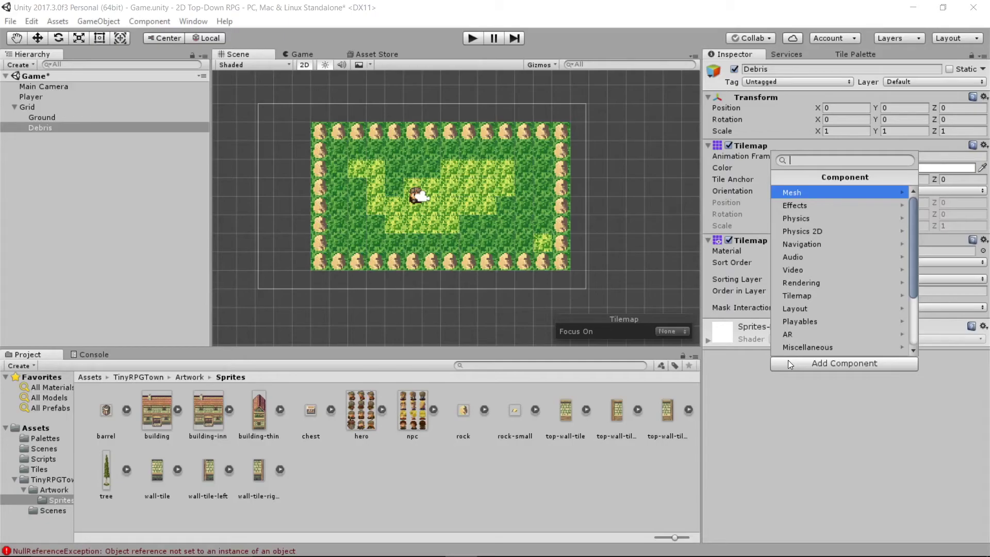
type("tile")
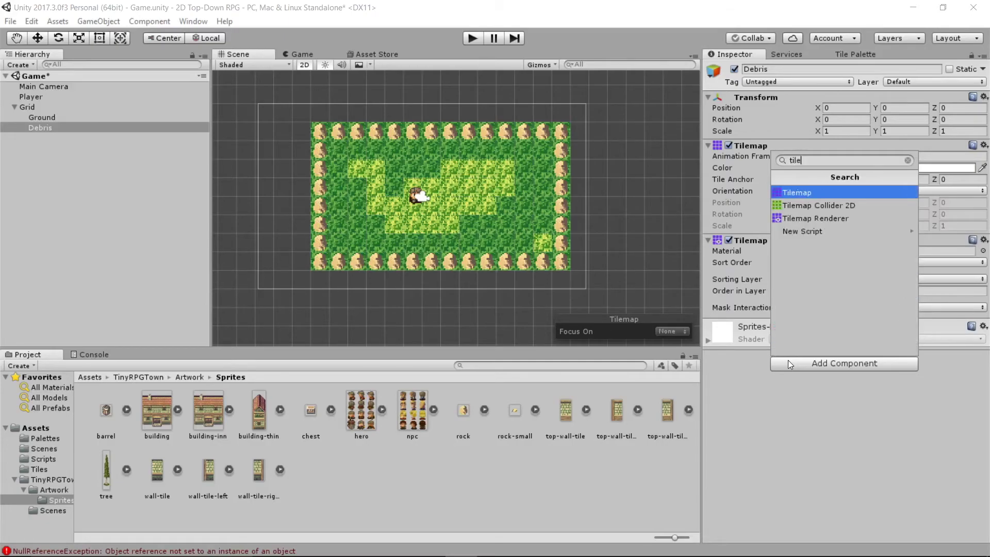
left_click(802, 208)
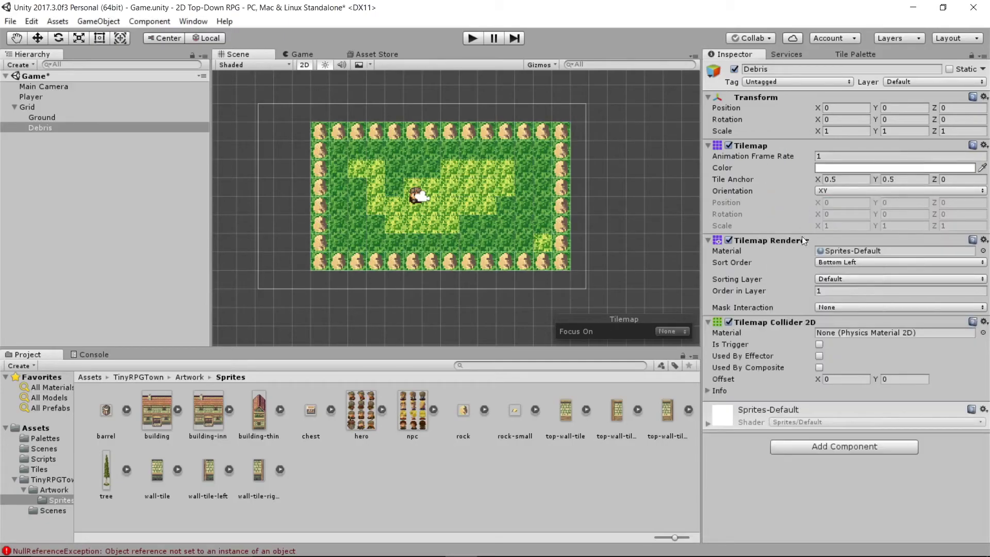
left_click(473, 39)
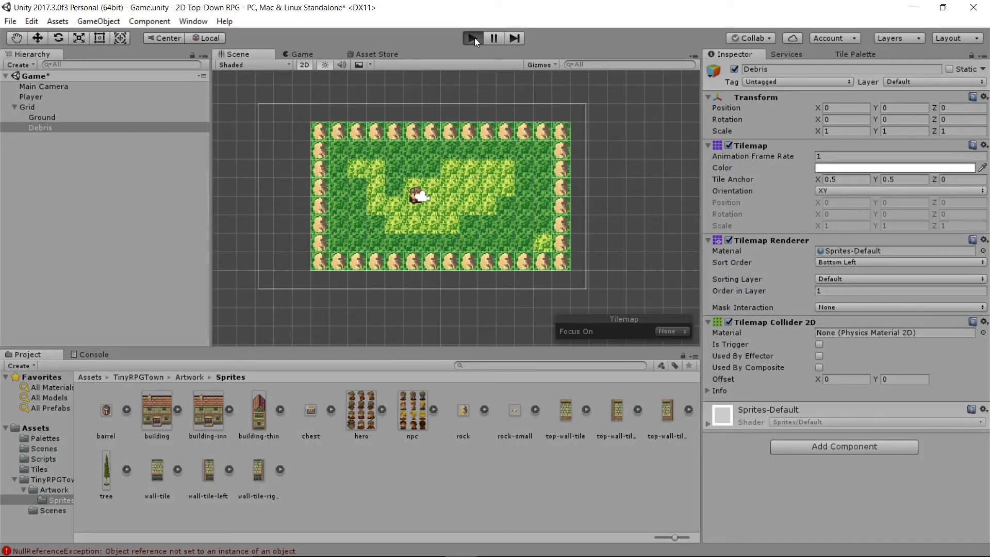
Step: Walk the hero diagonally toward the top rocks to test the collisions
key("Up")
key("Left")
key("Down")
key("Right")
key("Up")
key("Right")
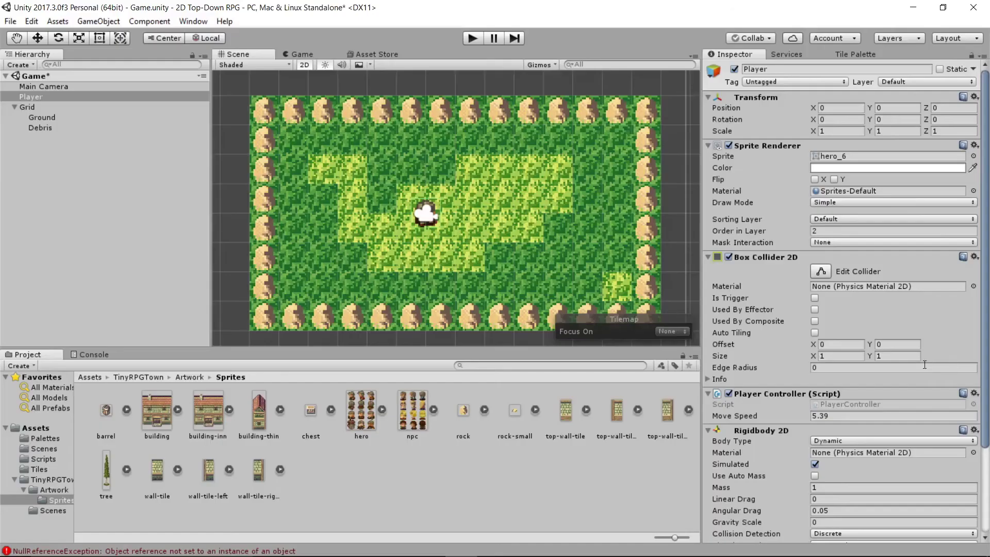
Step: Select the Player and start Play mode again
scroll(925, 365, "down", 5)
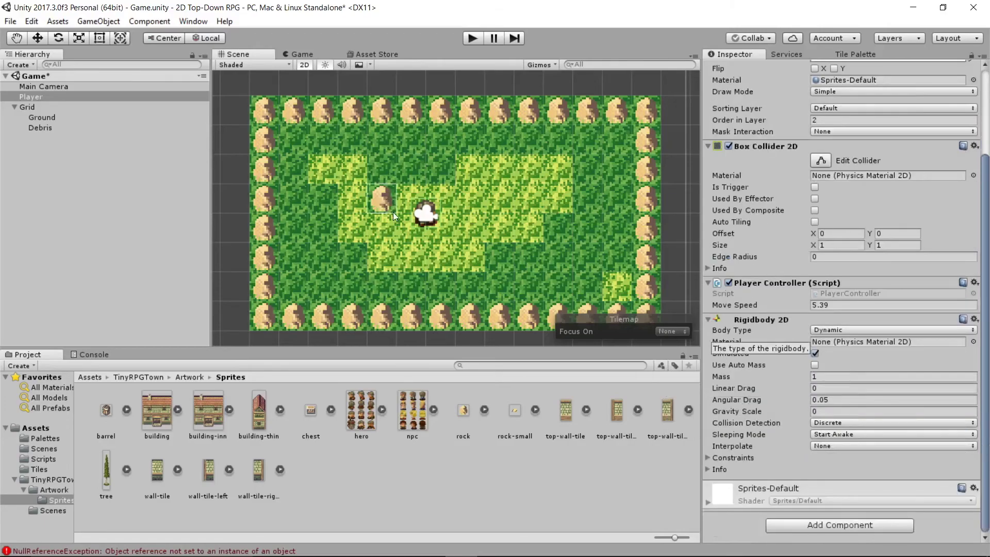
left_click(79, 97)
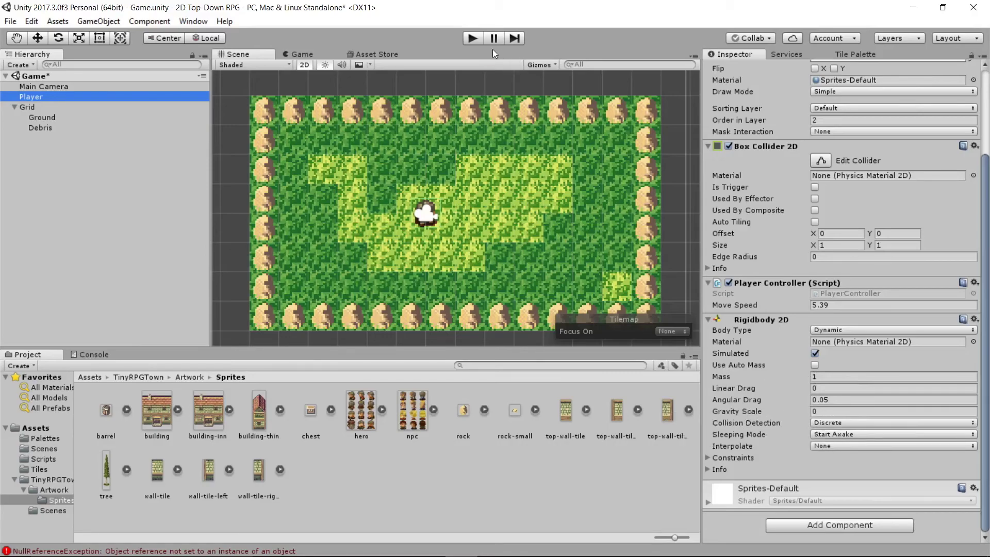
left_click(473, 38)
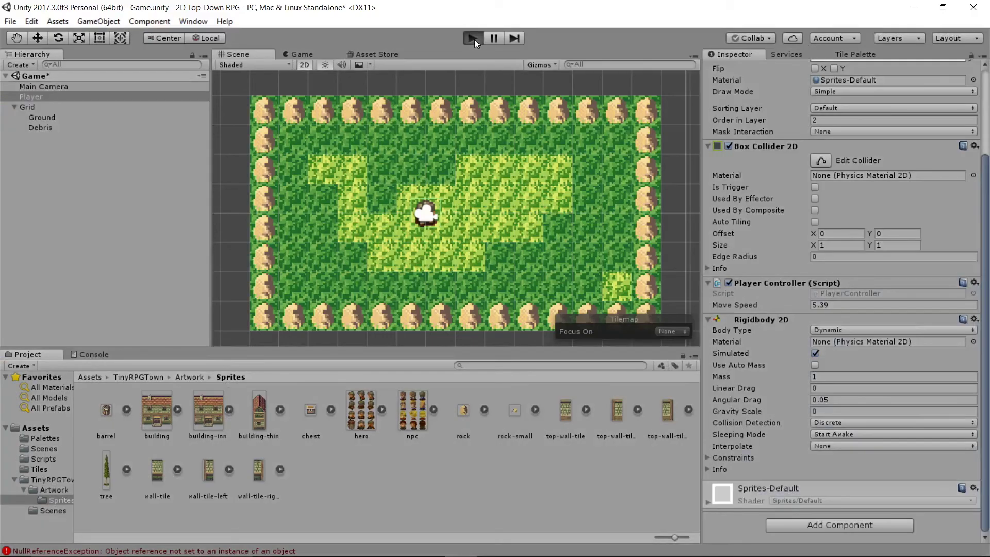
Step: Walk the hero along the top rocks and around the grass field
key("Up")
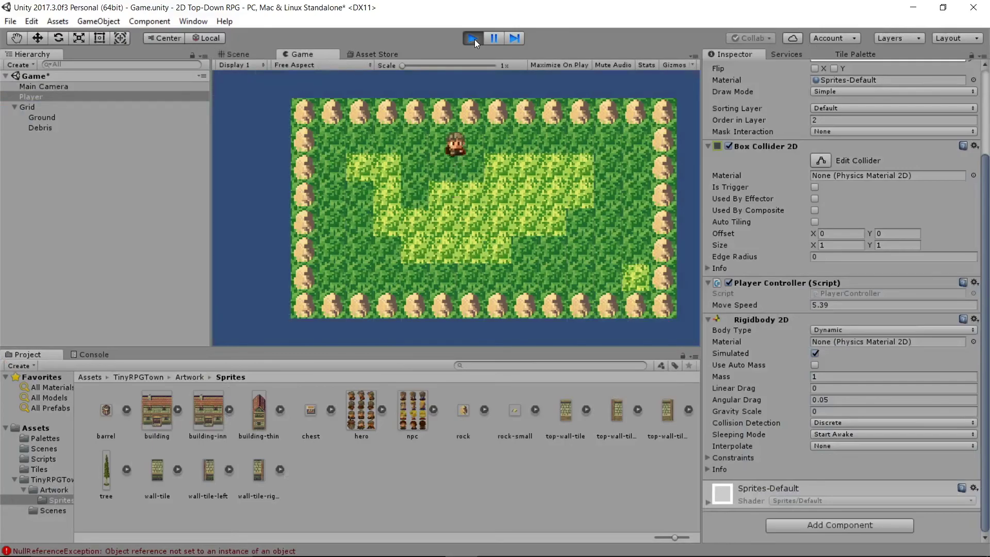
key("Right")
key("Down")
key("Left")
key("Up")
key("Down")
key("Left")
key("Right")
key("Up")
key("Down")
key("Down")
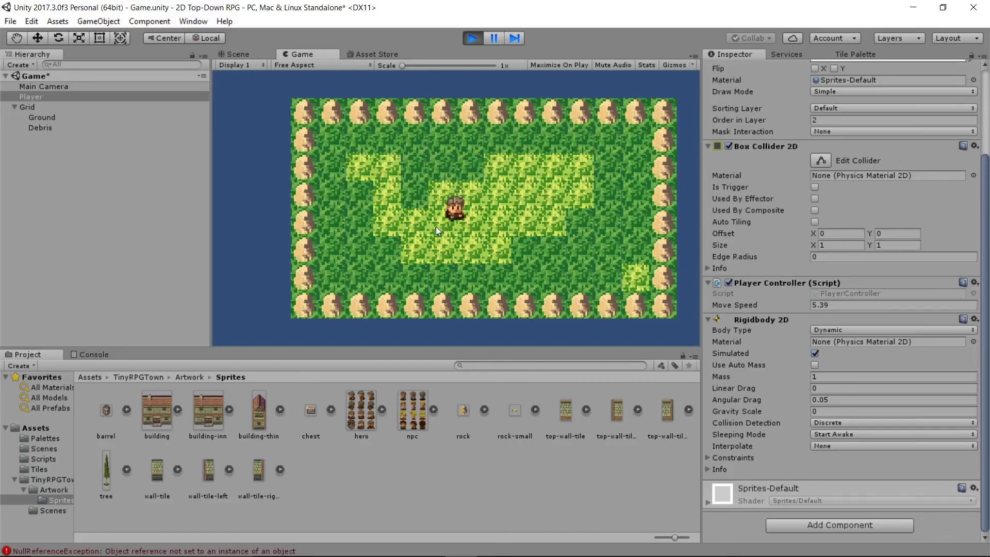
key("Right")
key("Down")
key("Up")
key("Left")
key("Down")
key("Right")
key("Up")
key("Up")
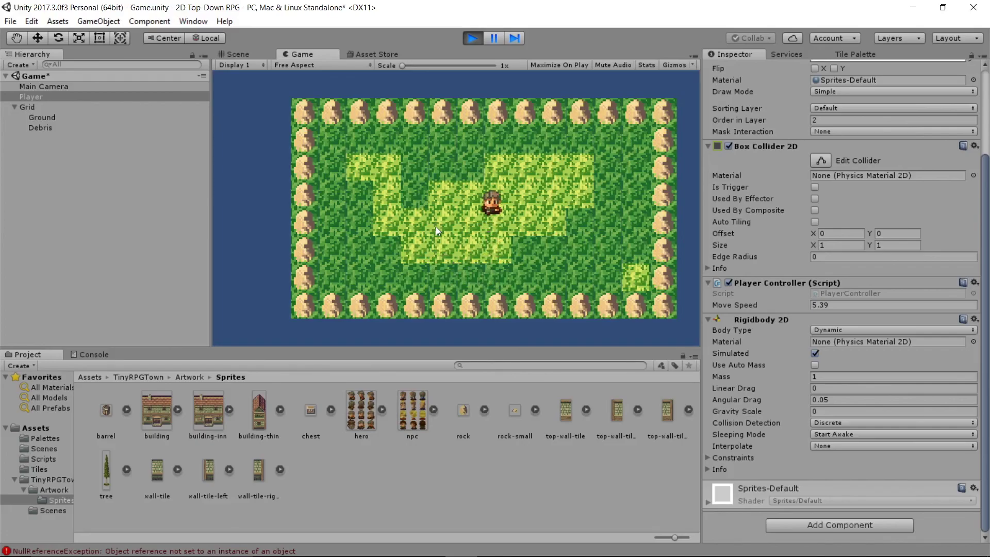
Step: Steer the hero in quick diagonal bursts to confirm the rock border blocks him
key("Up")
key("Right")
key("Down")
key("Left")
key("Right")
key("Left")
key("Up")
key("Down")
key("Right")
key("Up")
key("Right")
key("Left")
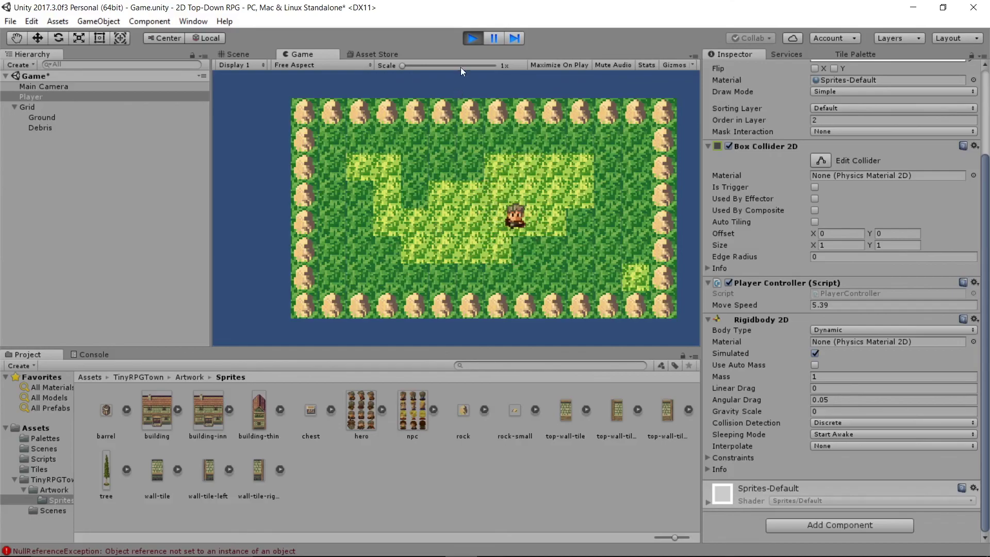